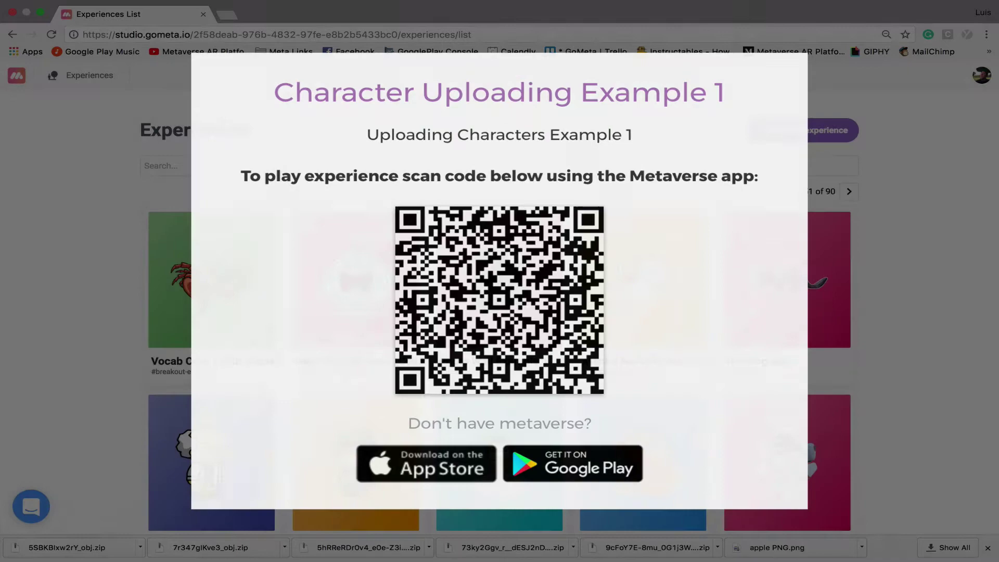
Dismiss the Character Uploading Example 1 QR-code window to get back to the Experiences list
key(Escape)
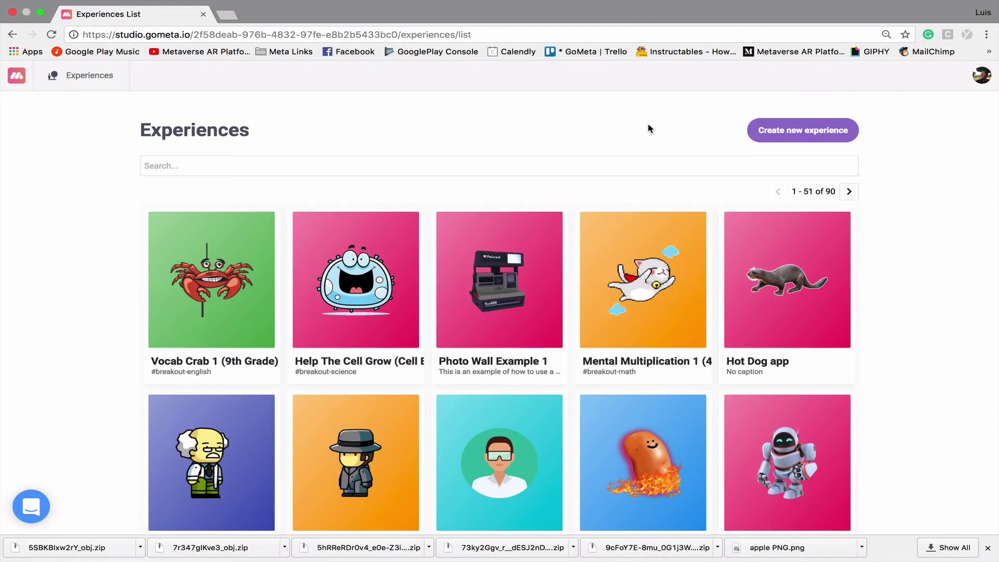
Create a new experience and retitle it 'Character Uploading Example 1'
click(798, 131)
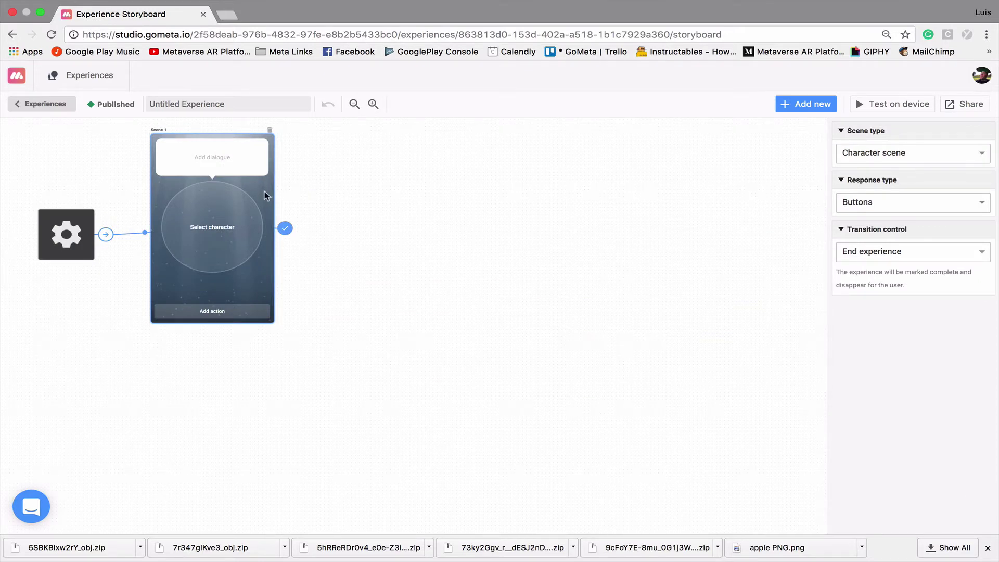
mouse_move(261, 192)
mouse_down()
mouse_move(289, 194)
mouse_move(251, 194)
mouse_up()
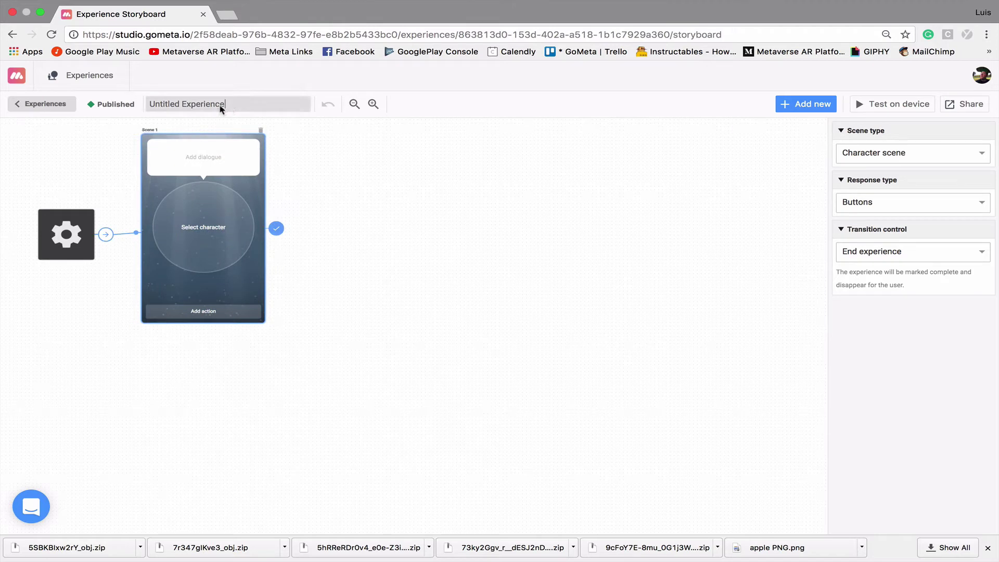
drag(224, 105, 147, 107)
click(149, 110)
double_click(201, 107)
triple_click(201, 105)
text(Character Uploading Example 1)
Browse Scene 1's character gallery, loading more characters and filtering by the Animal tag
click(206, 207)
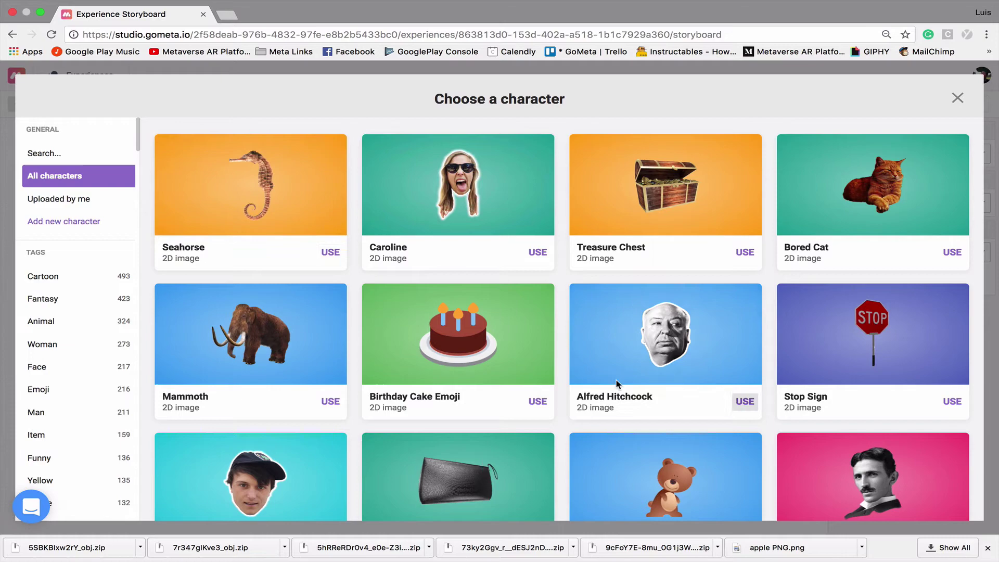
scroll(616, 384, down, 20)
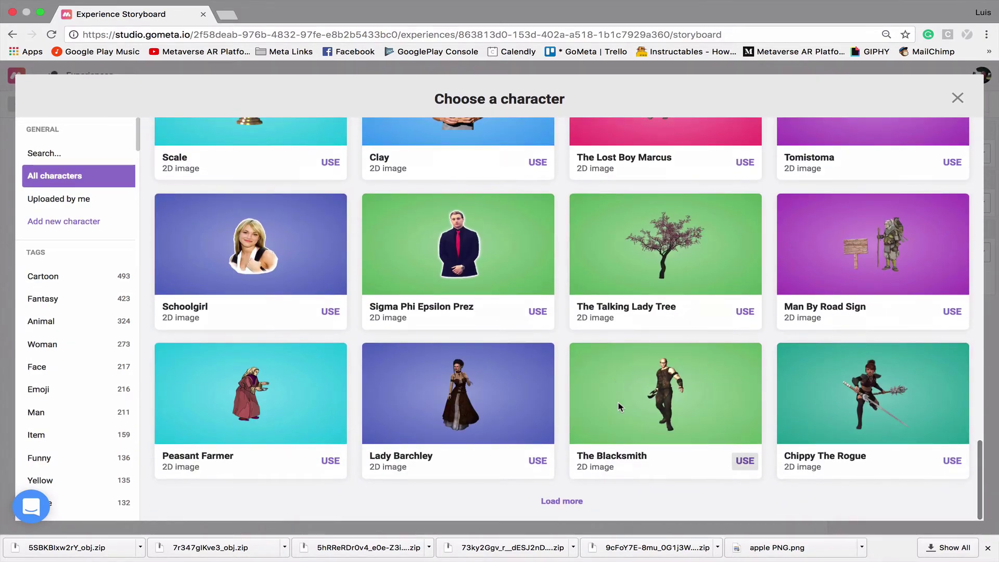
click(562, 501)
scroll(560, 409, down, 10)
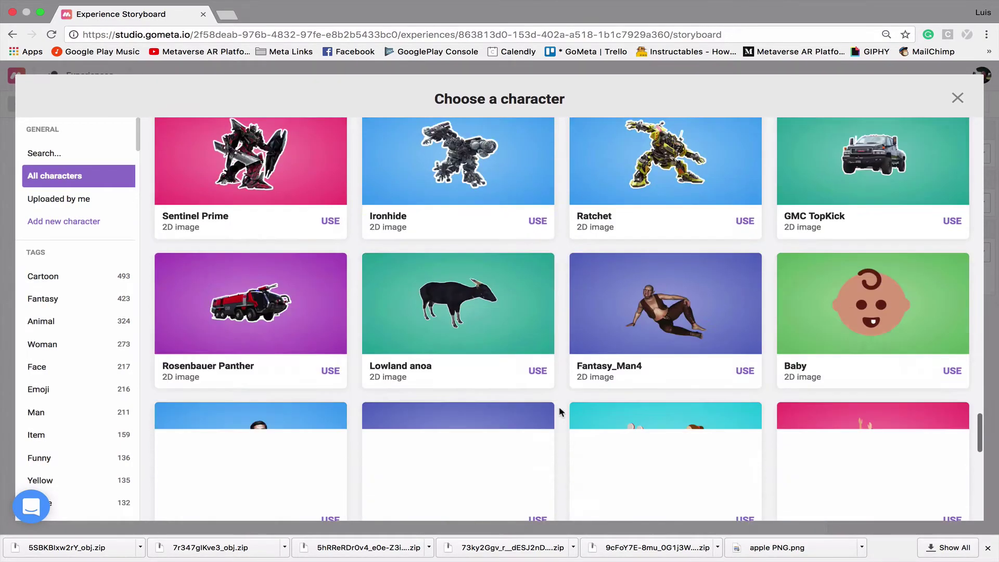
scroll(560, 413, down, 10)
click(564, 500)
scroll(553, 387, down, 2)
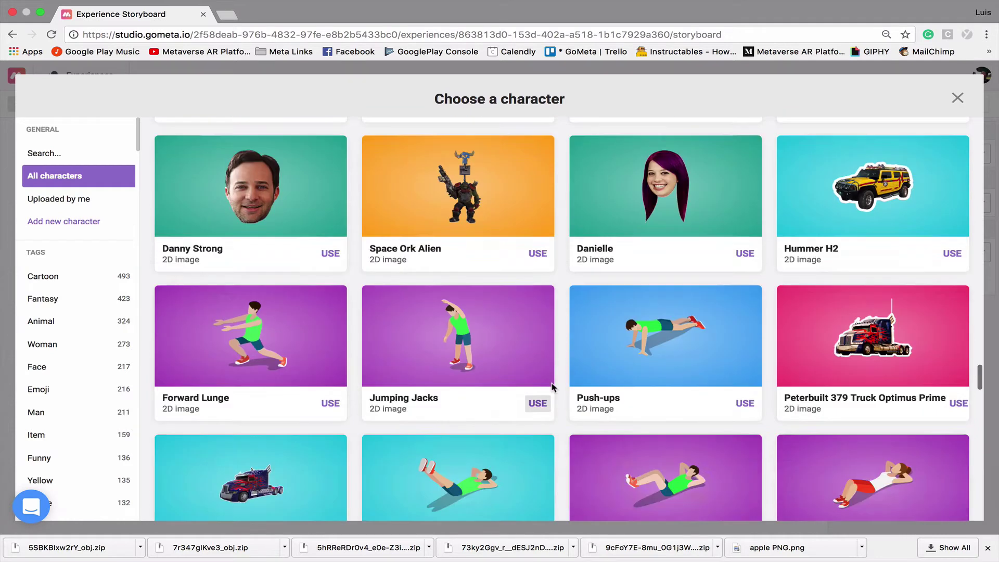
scroll(553, 388, down, 10)
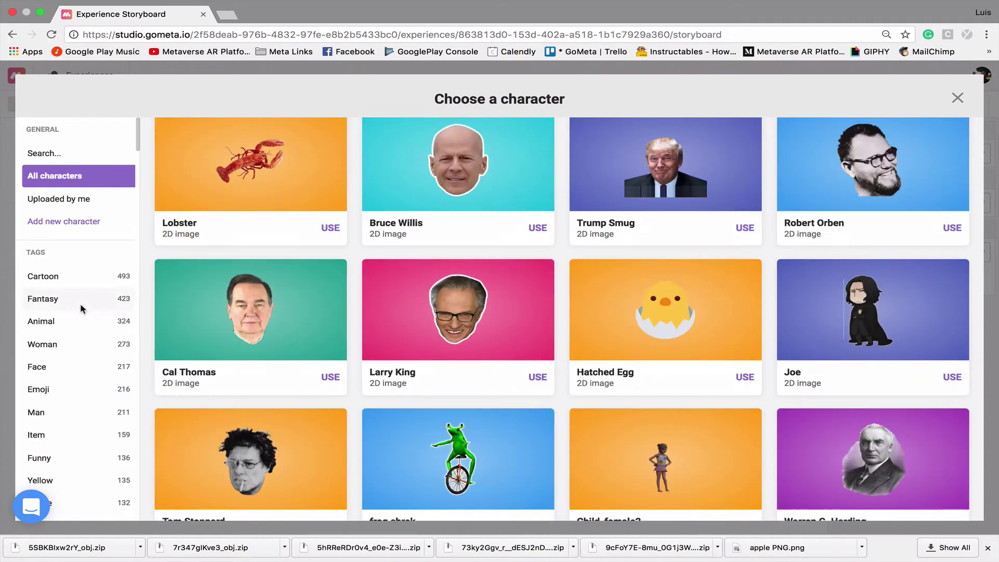
scroll(82, 309, down, 8)
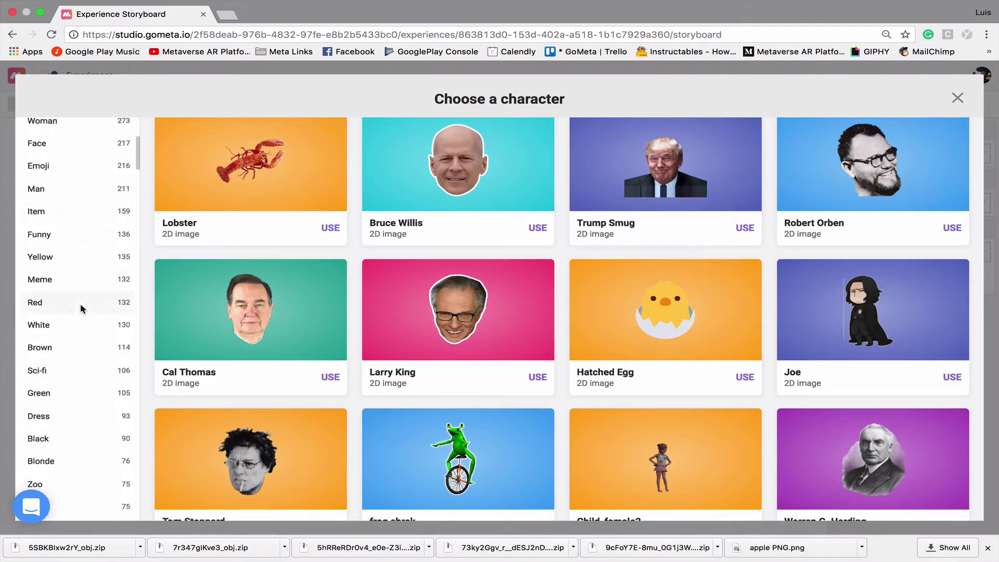
scroll(81, 308, up, 8)
click(68, 328)
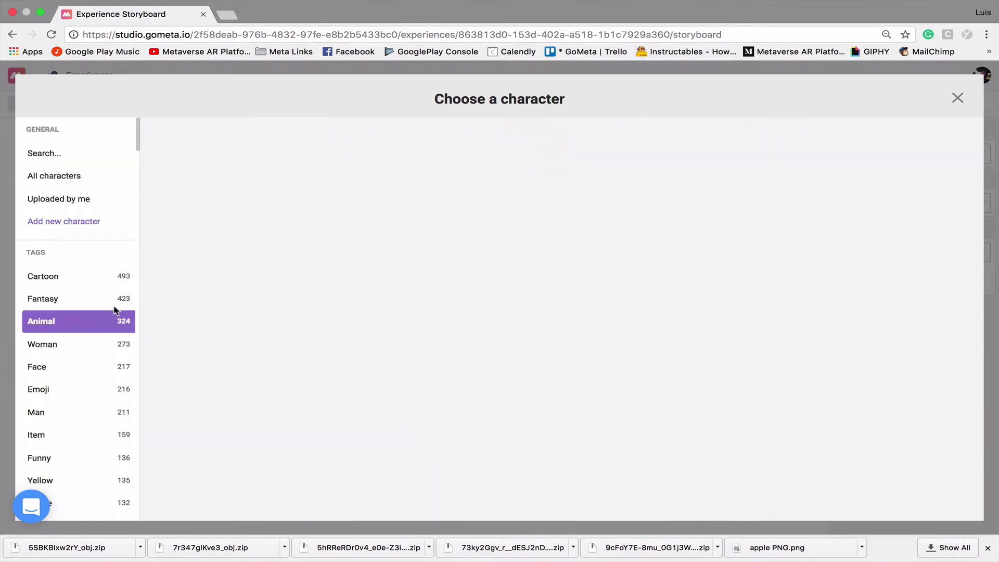
scroll(564, 313, down, 2)
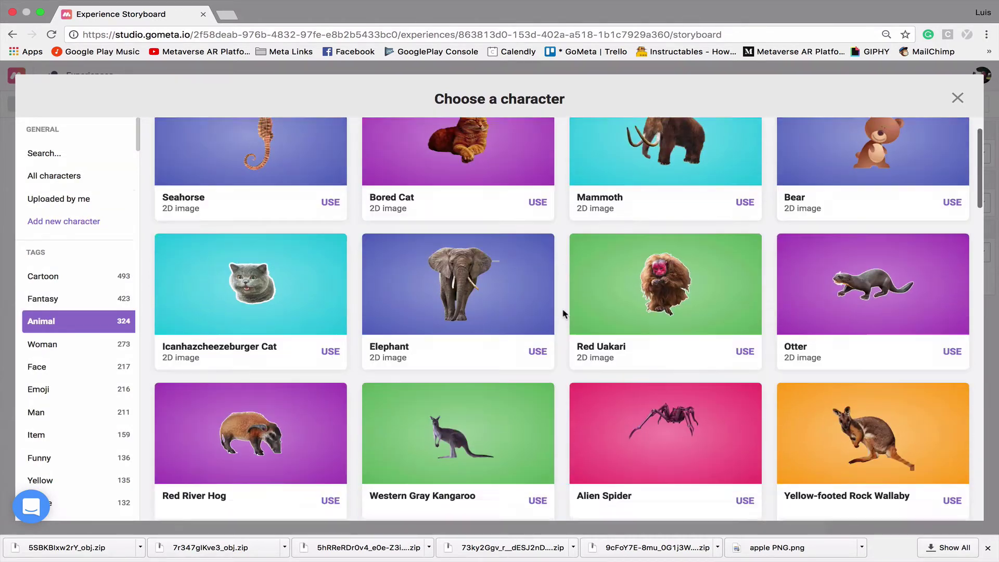
scroll(563, 314, down, 10)
scroll(563, 314, up, 9)
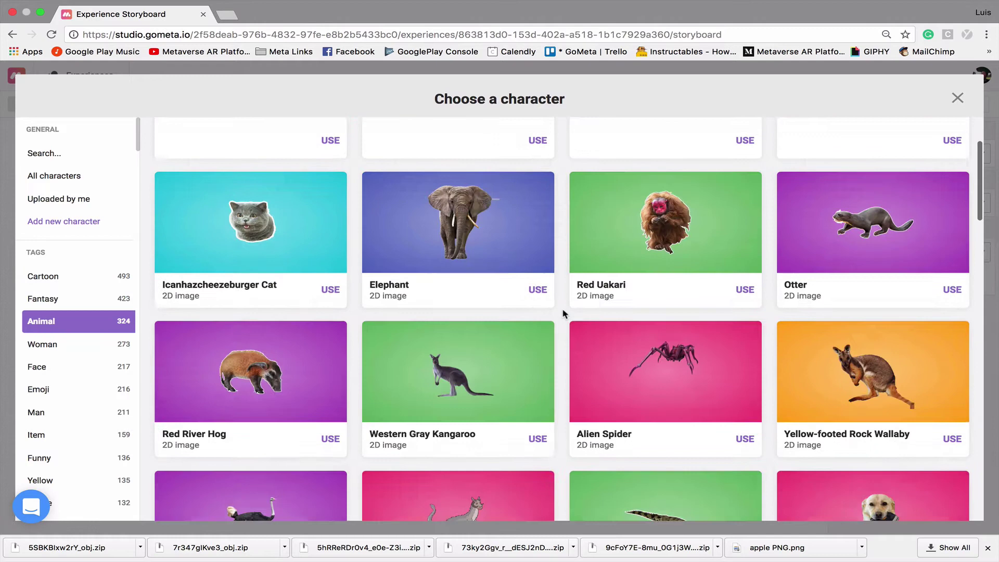
scroll(563, 314, up, 3)
Search the character gallery for 'cat'
click(62, 153)
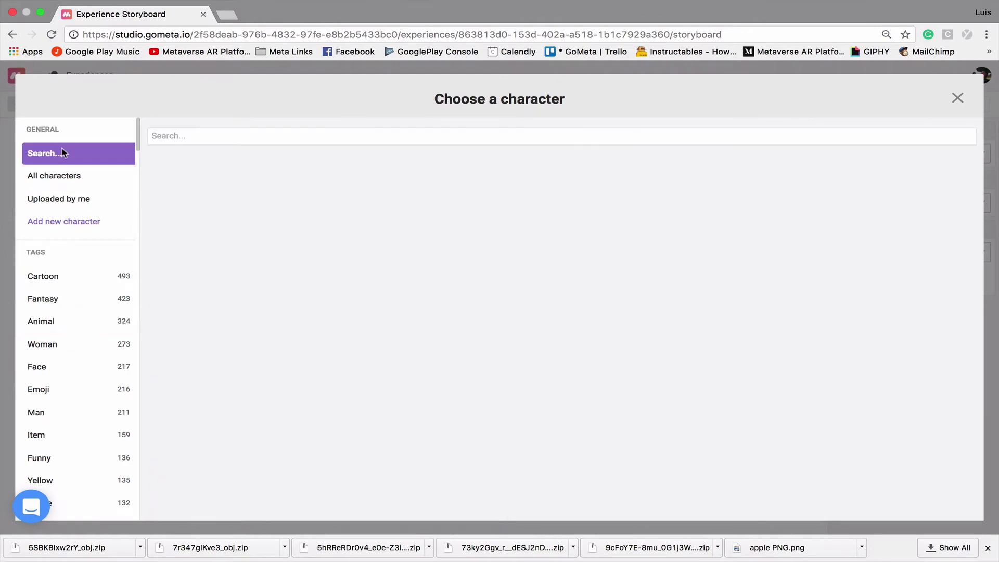
click(212, 141)
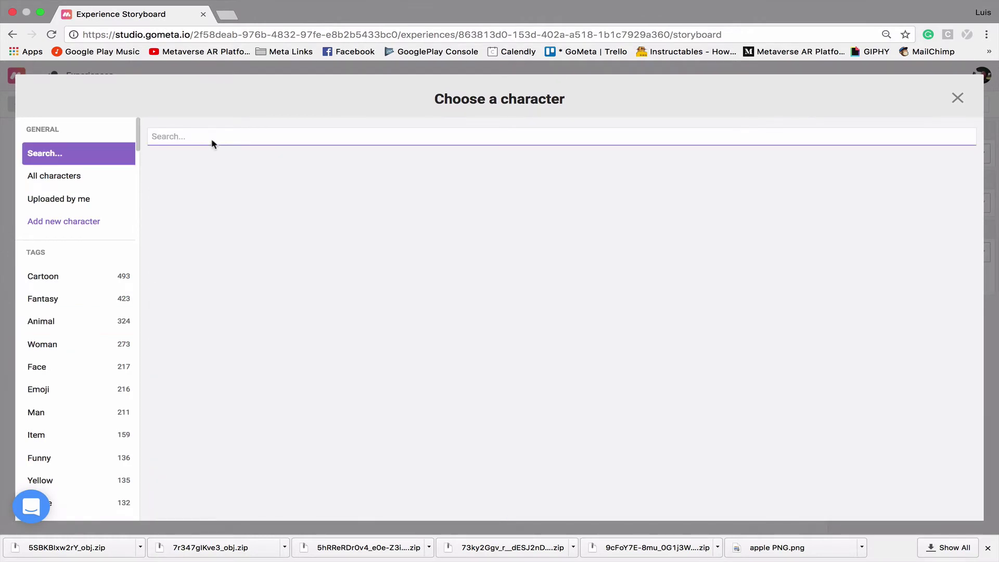
text(cat)
key(Return)
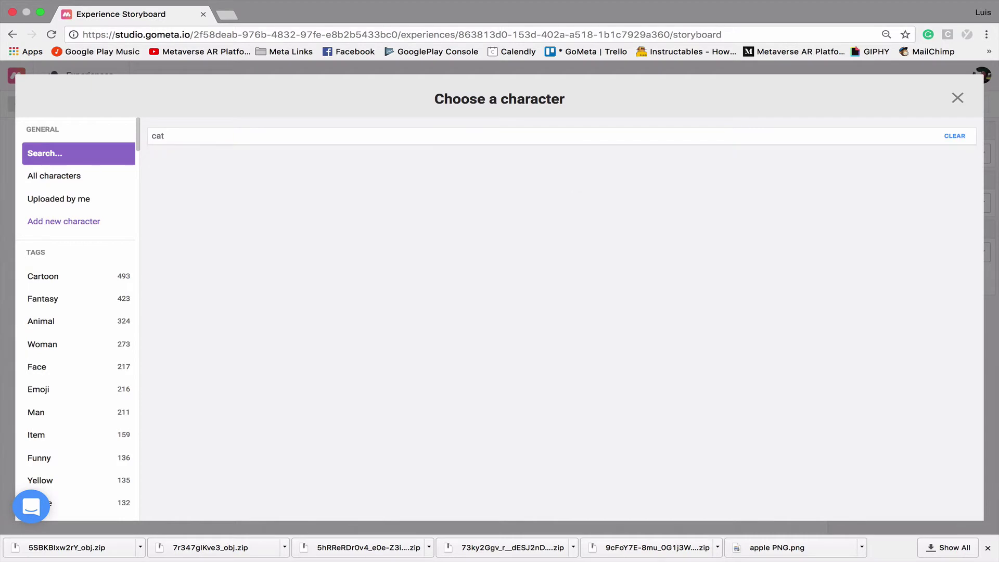
scroll(512, 311, down, 6)
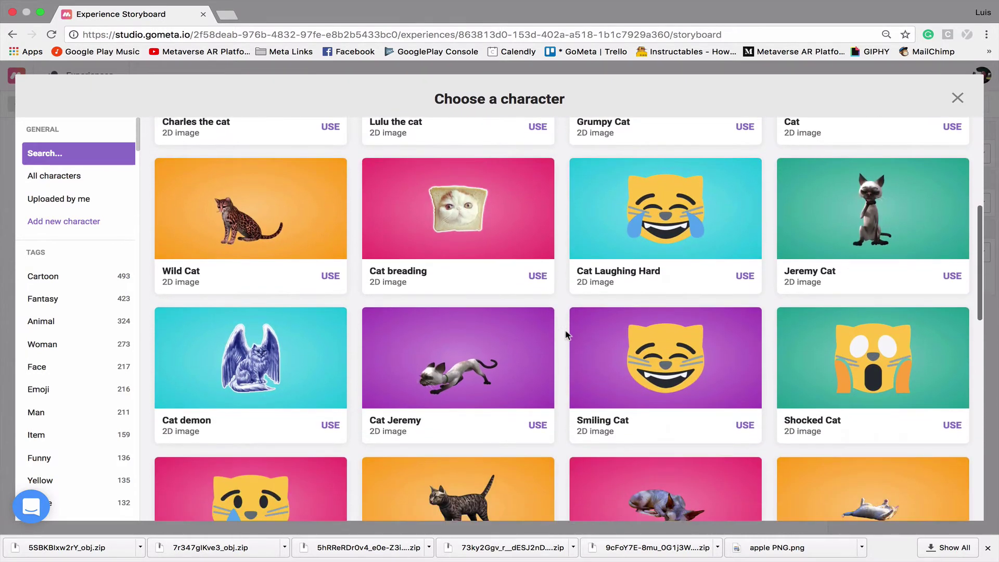
scroll(567, 335, up, 1)
scroll(567, 334, up, 3)
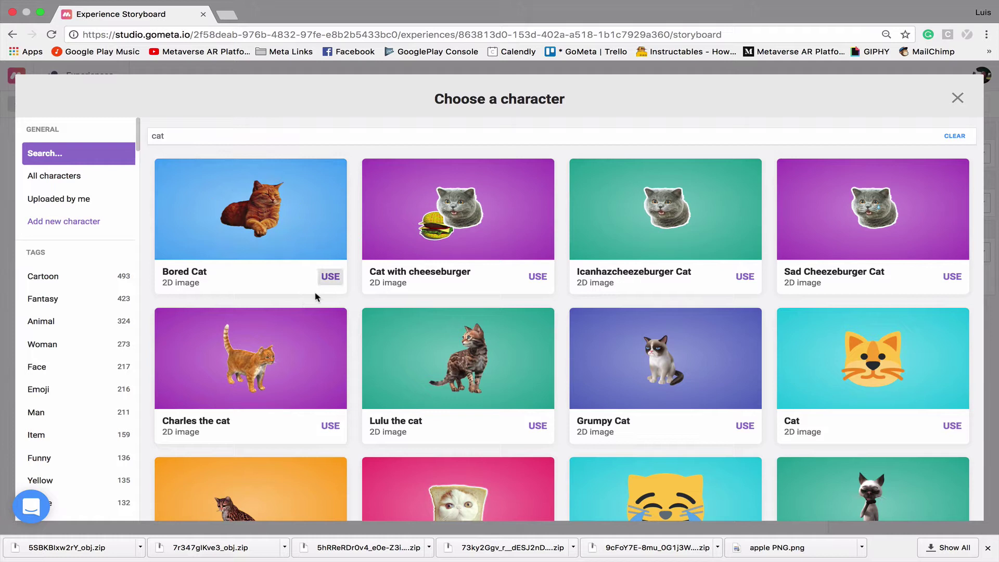
Set up a new 2D image character named 'Apple (.png)' using apple PNG.png
click(97, 224)
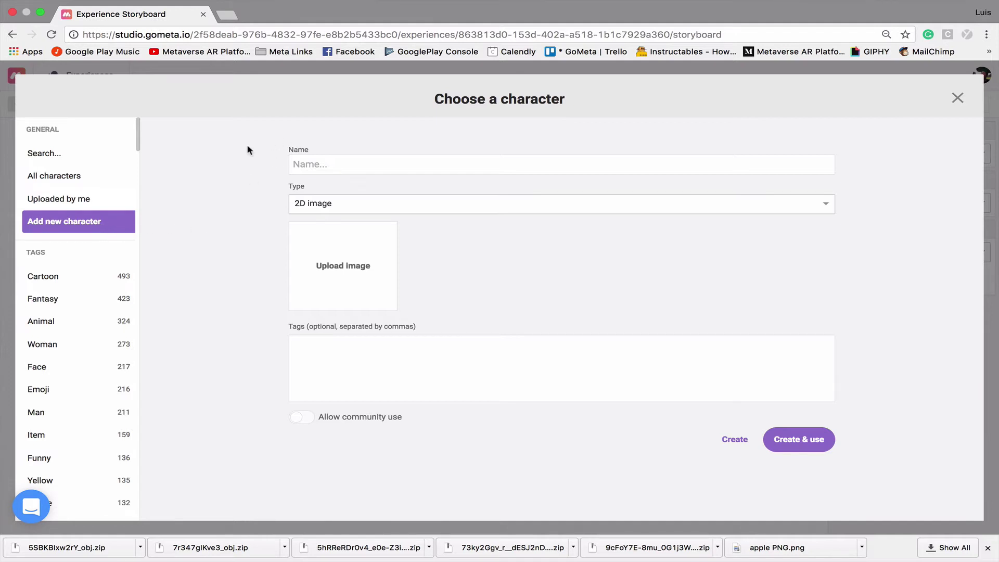
click(368, 168)
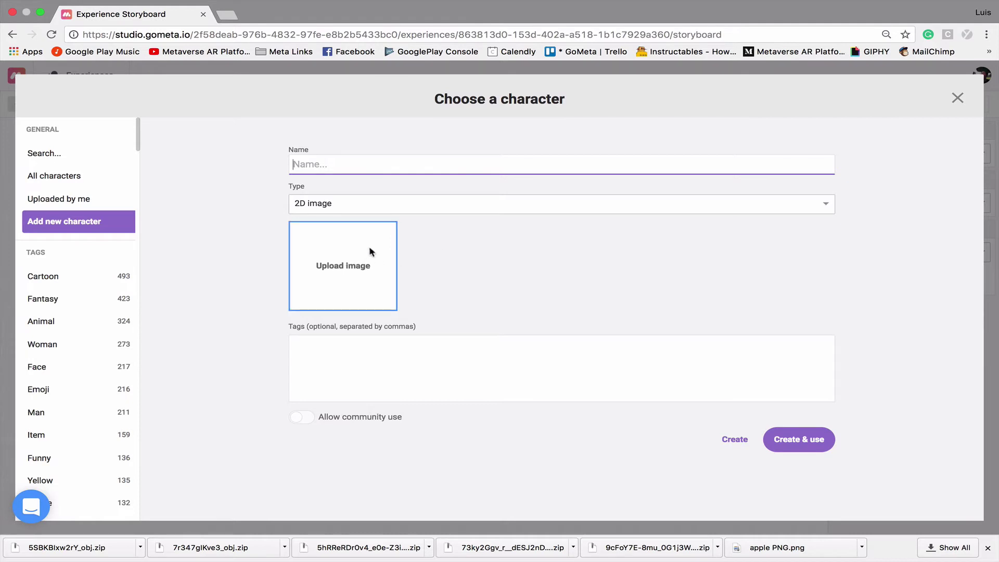
click(356, 278)
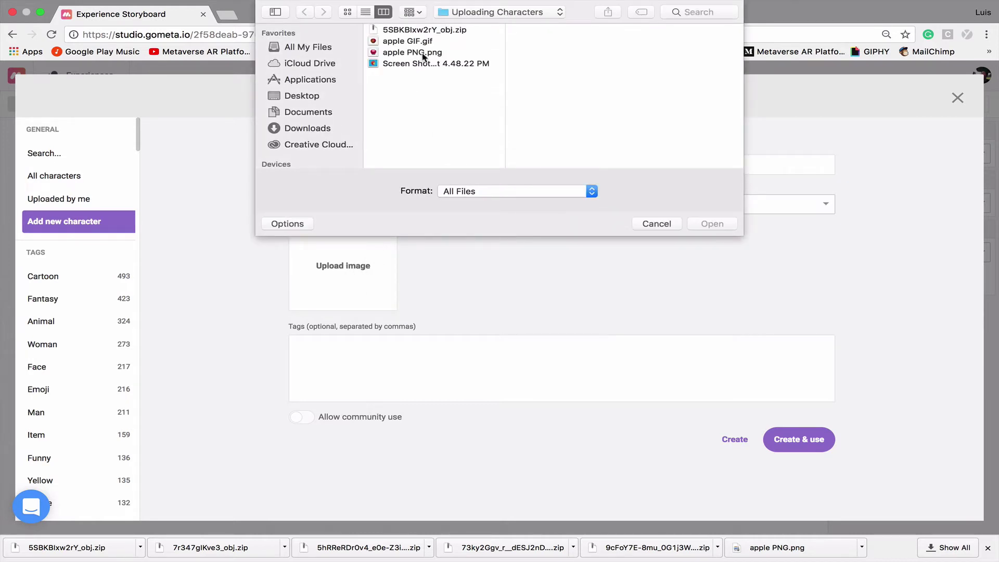
click(405, 53)
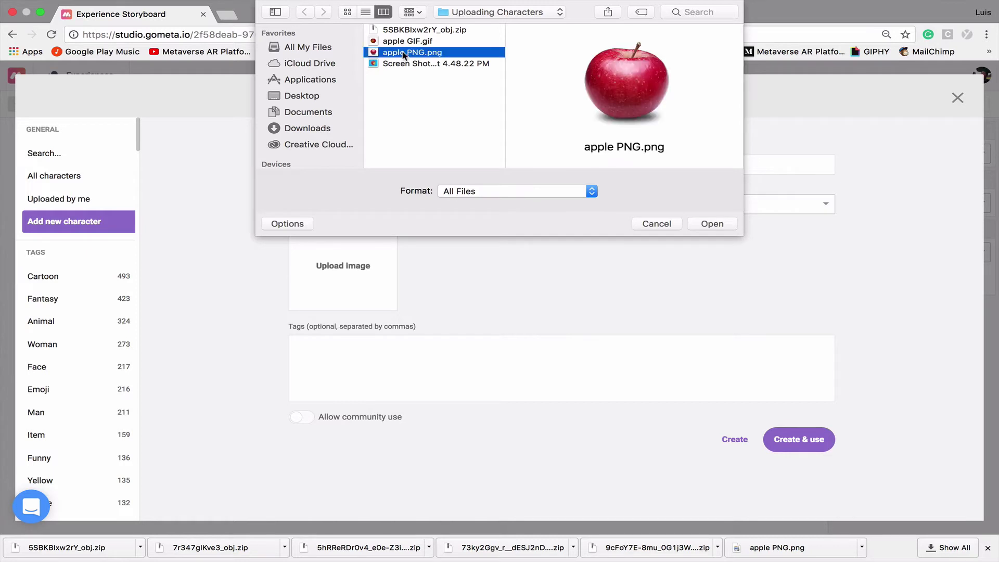
click(722, 228)
click(383, 170)
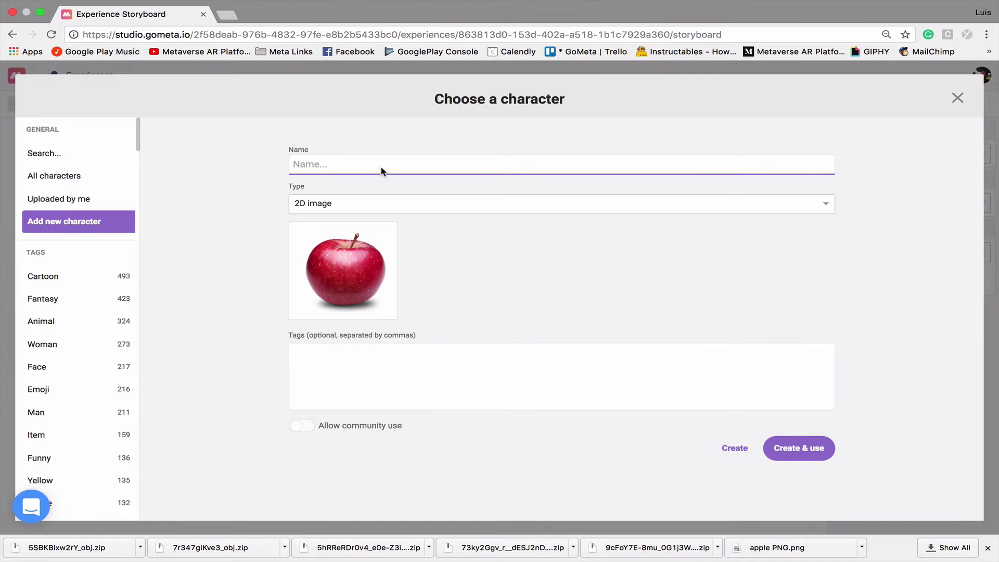
text(Apple (.png)
click(361, 207)
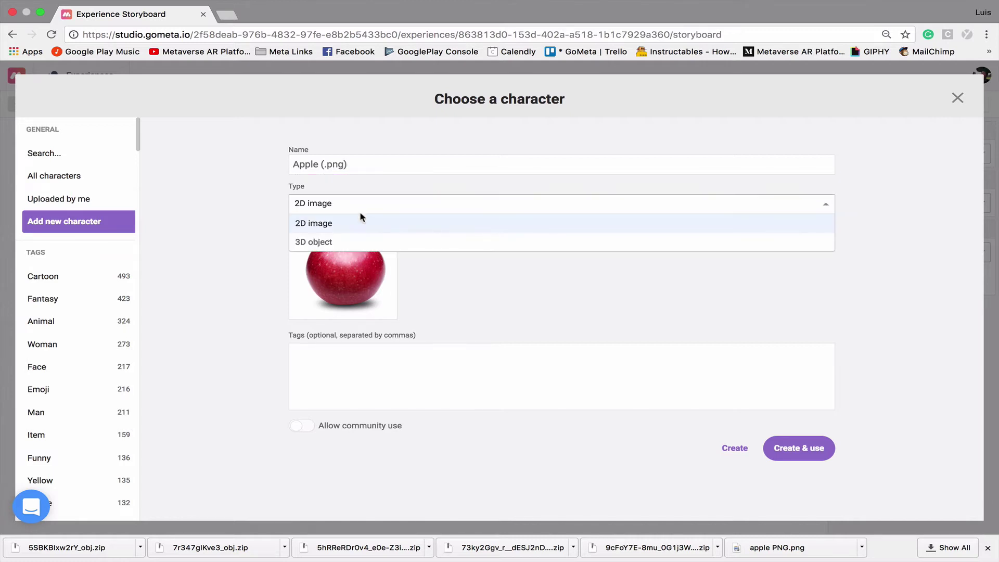
click(394, 230)
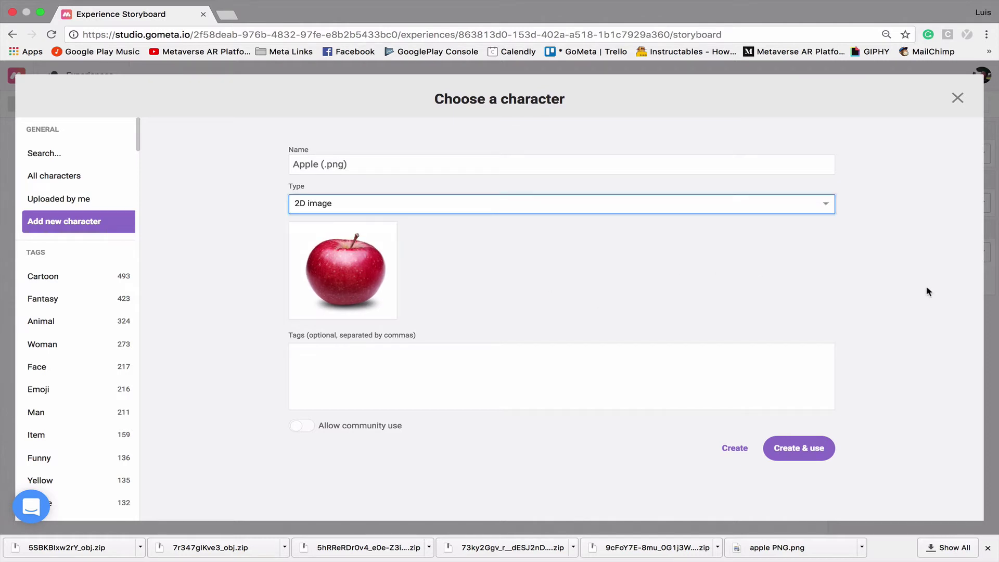
Use the apple character in Scene 1 with dialogue 'Apple (.png)' and a 'Next >' response
click(802, 450)
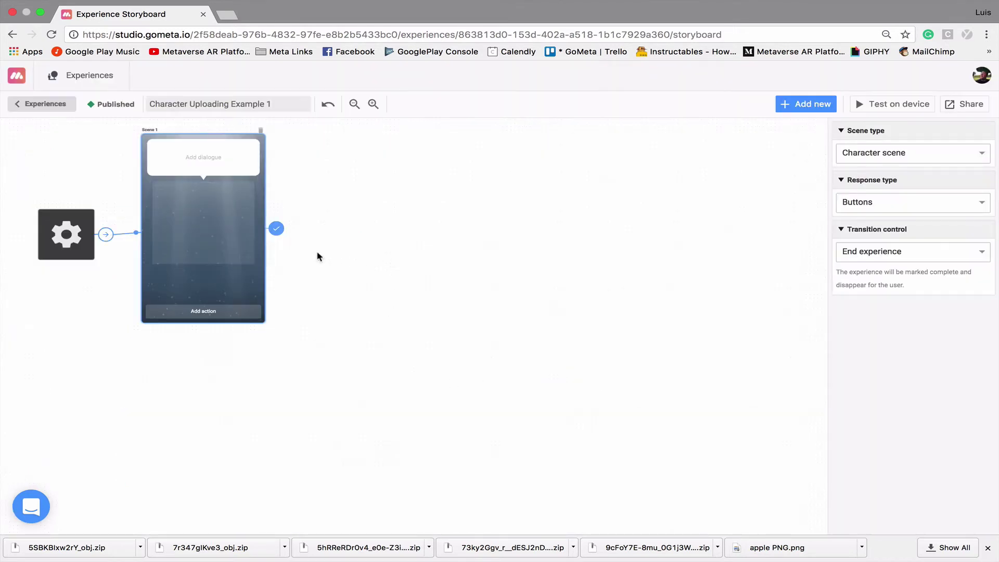
click(200, 157)
text(Apple (.png)
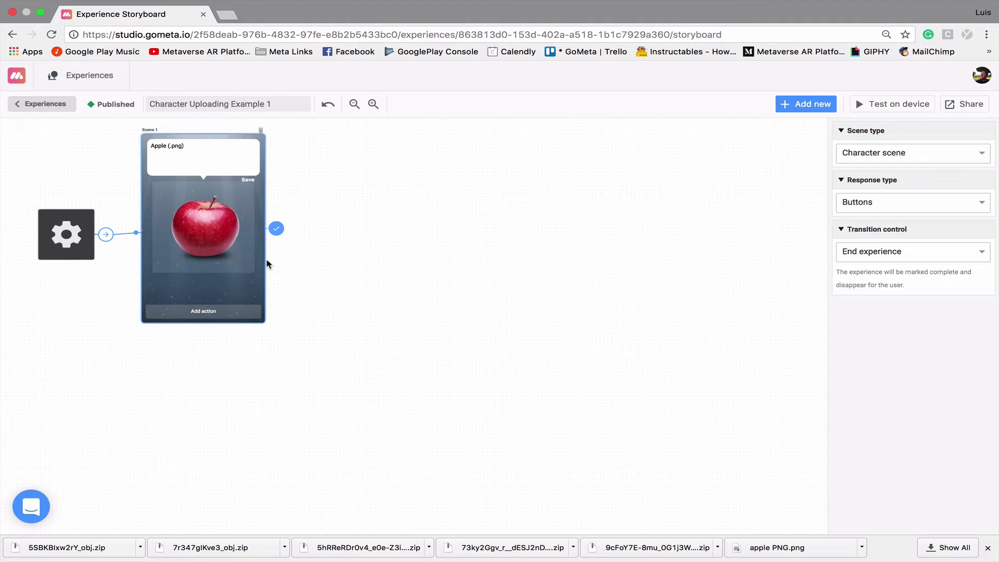
click(204, 311)
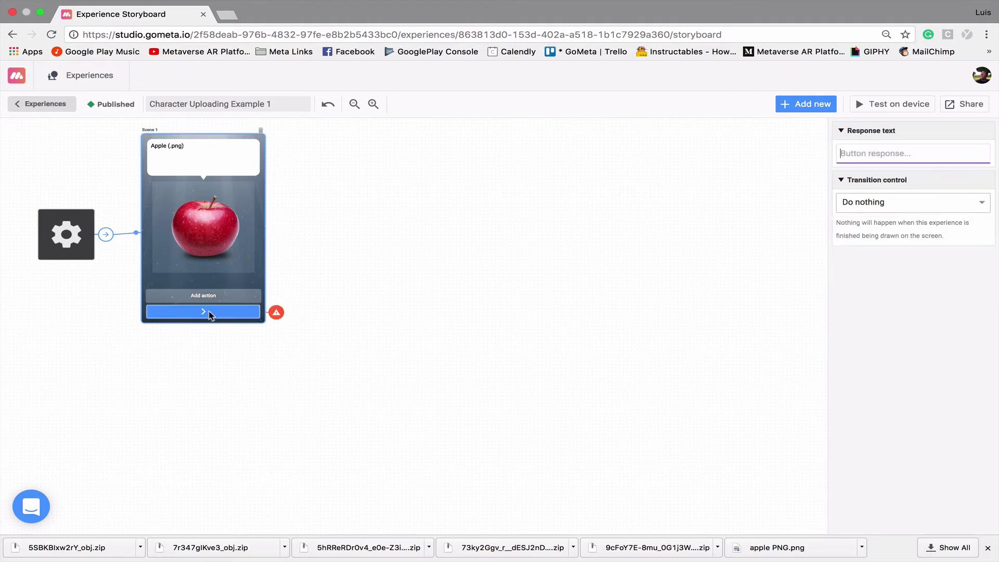
text(Next)
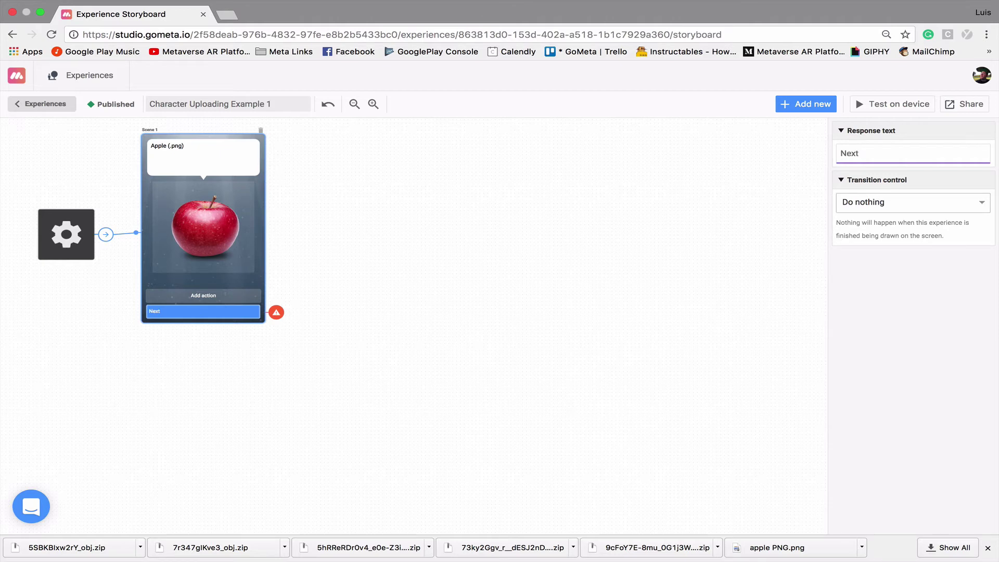
text( >)
Add character Scene 2 and make Scene 1's 'Next >' button transition to it
click(791, 109)
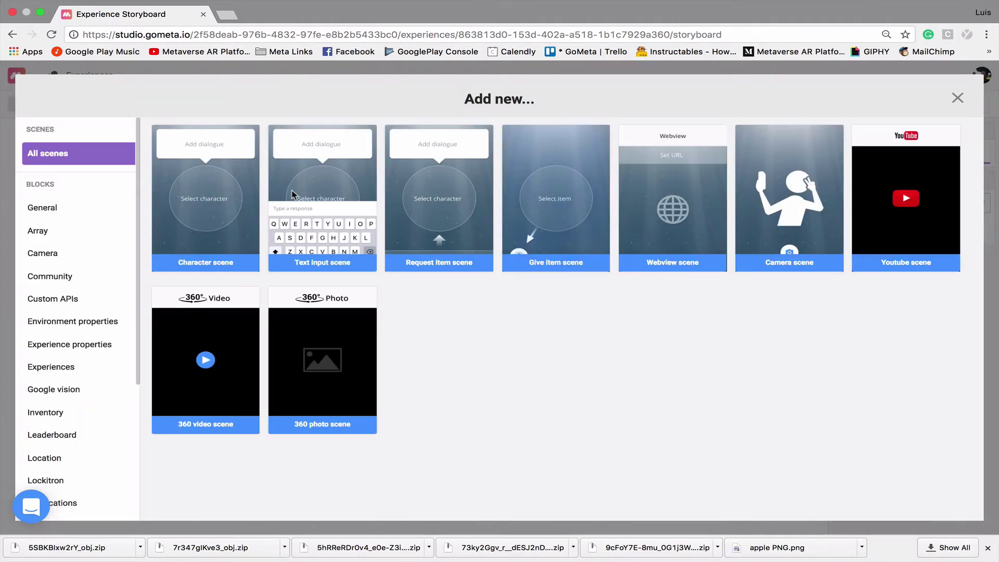
click(208, 203)
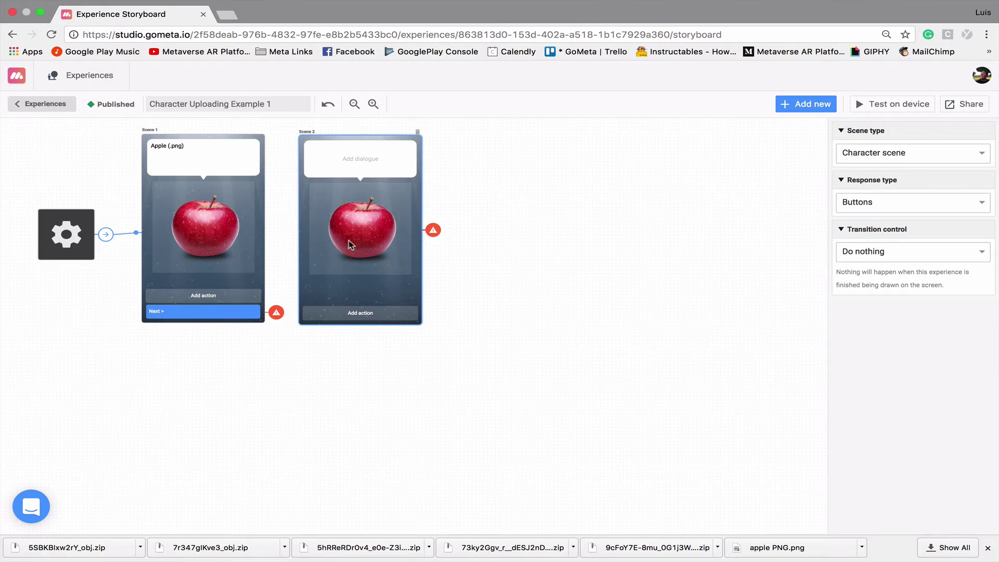
click(208, 312)
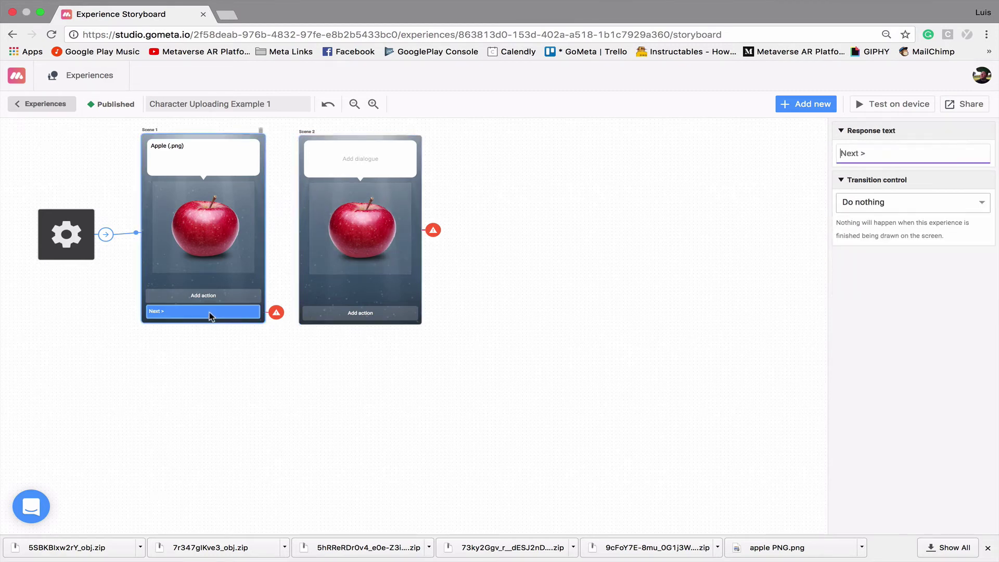
click(888, 209)
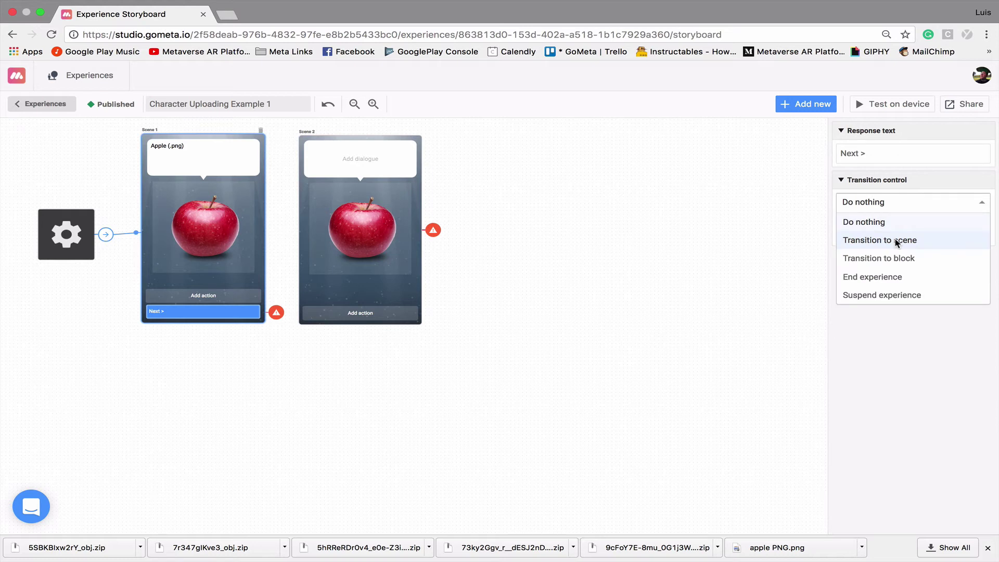
click(897, 242)
click(981, 226)
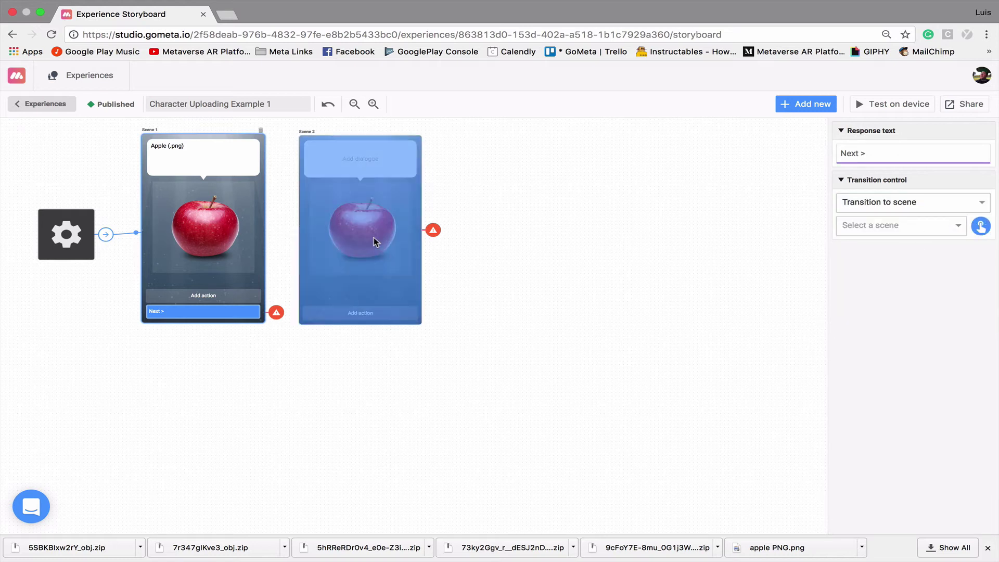
click(370, 232)
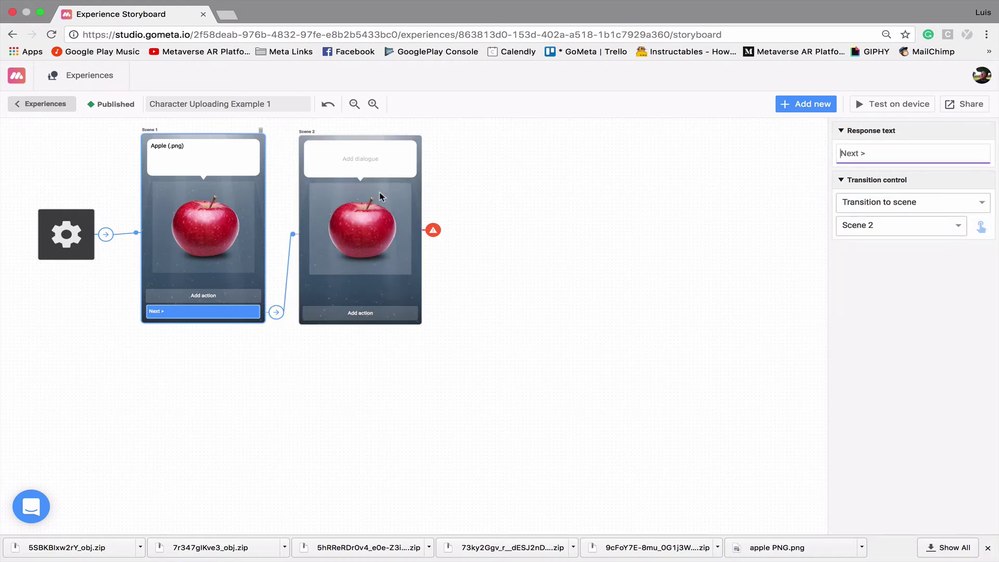
click(346, 212)
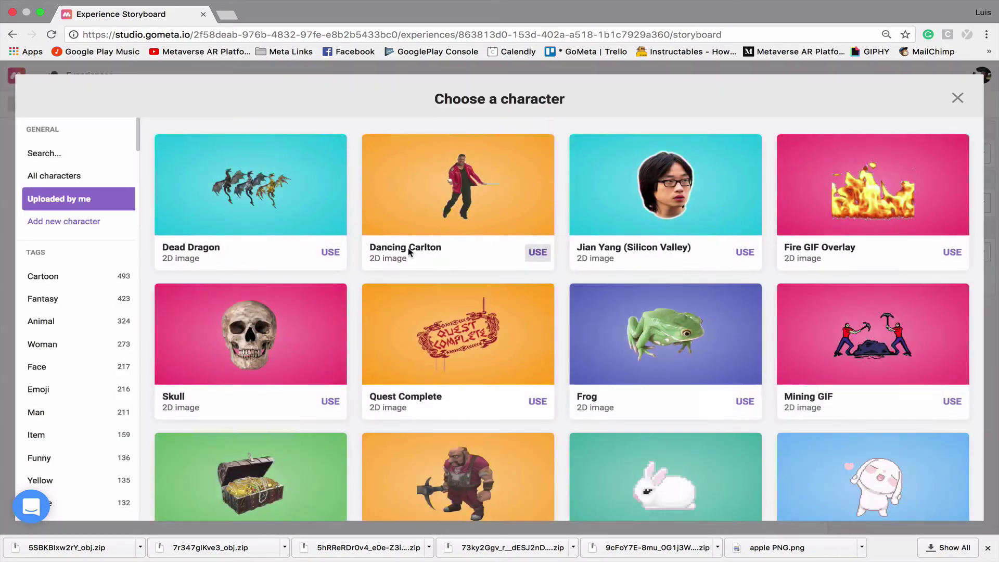
Create 2D image character 'Apple (.gif)' from apple GIF.gif and use it in Scene 2
click(108, 222)
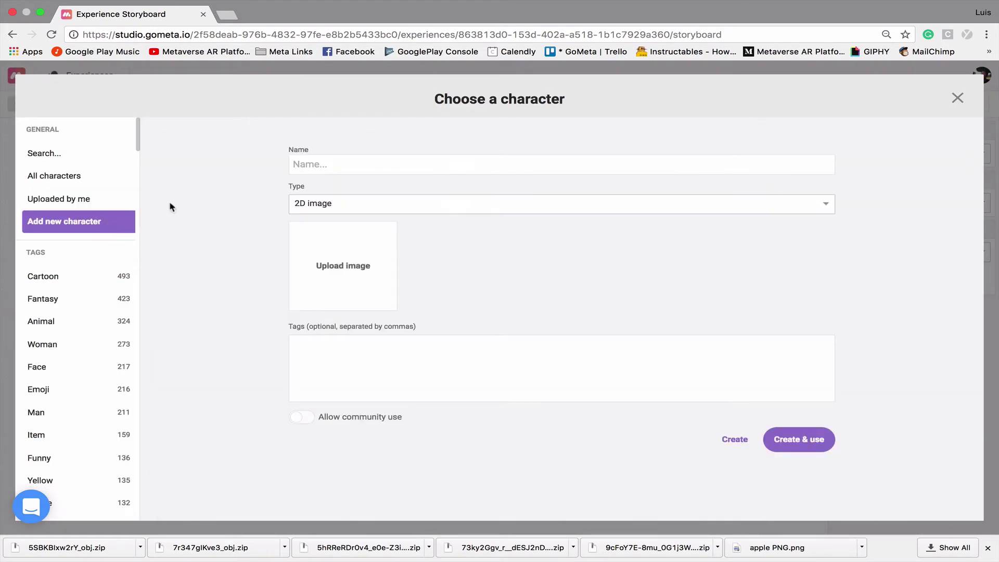
click(403, 167)
text(Apple )
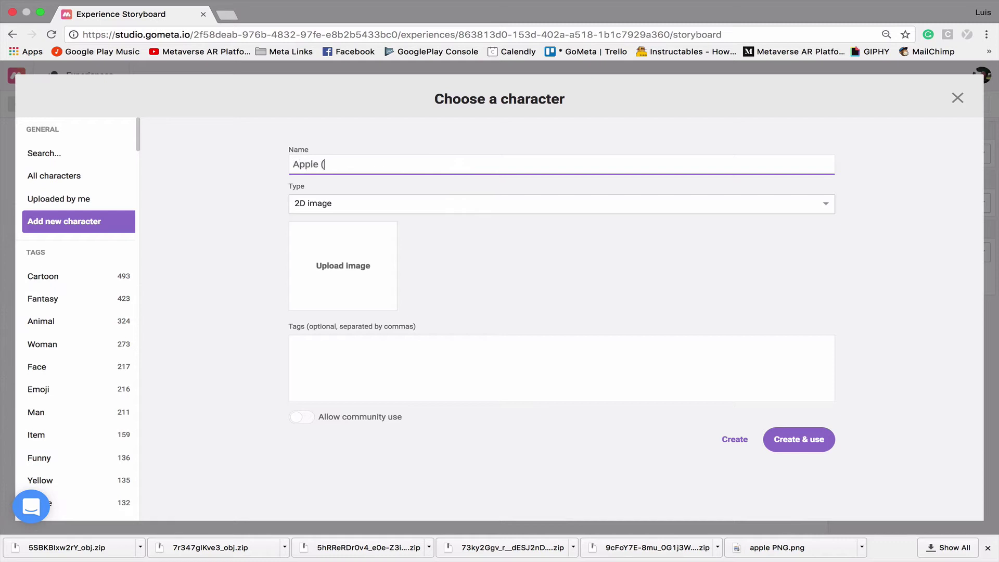
text((.gif))
click(419, 209)
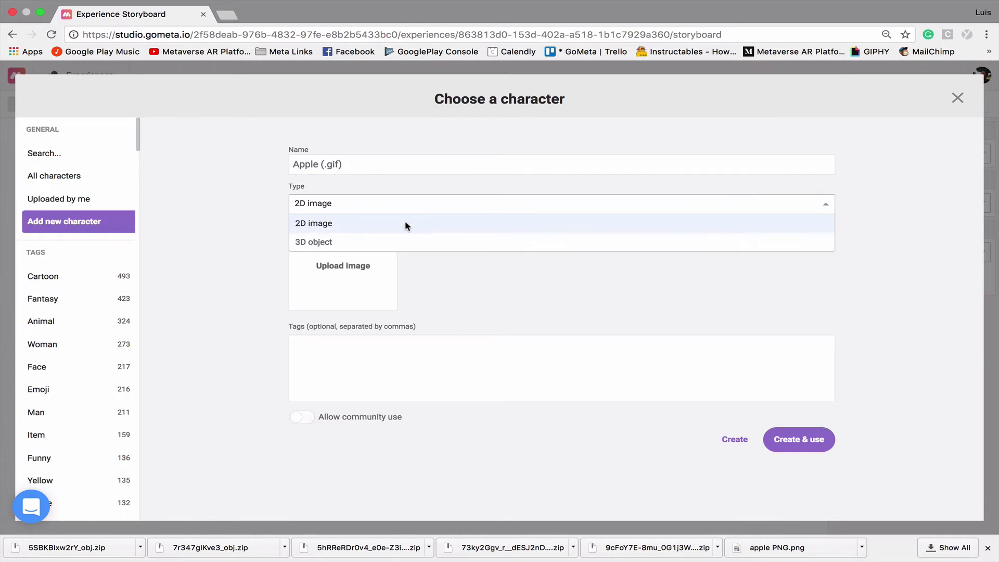
click(350, 225)
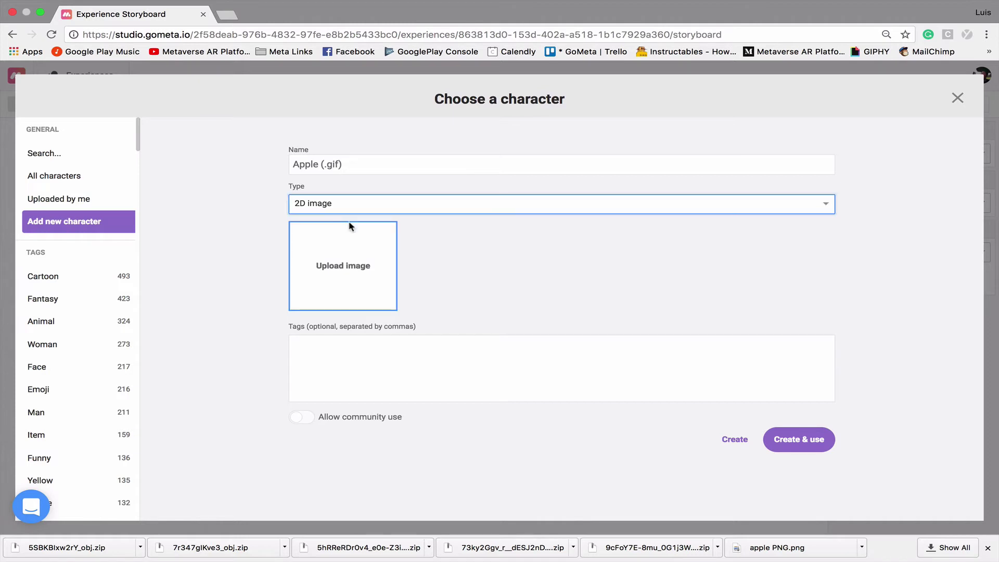
click(348, 278)
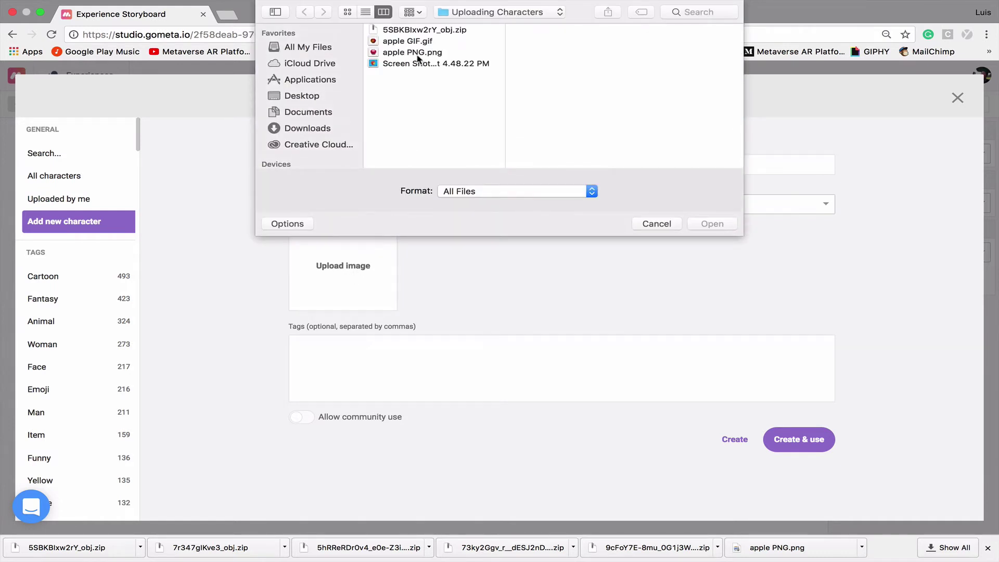
click(409, 41)
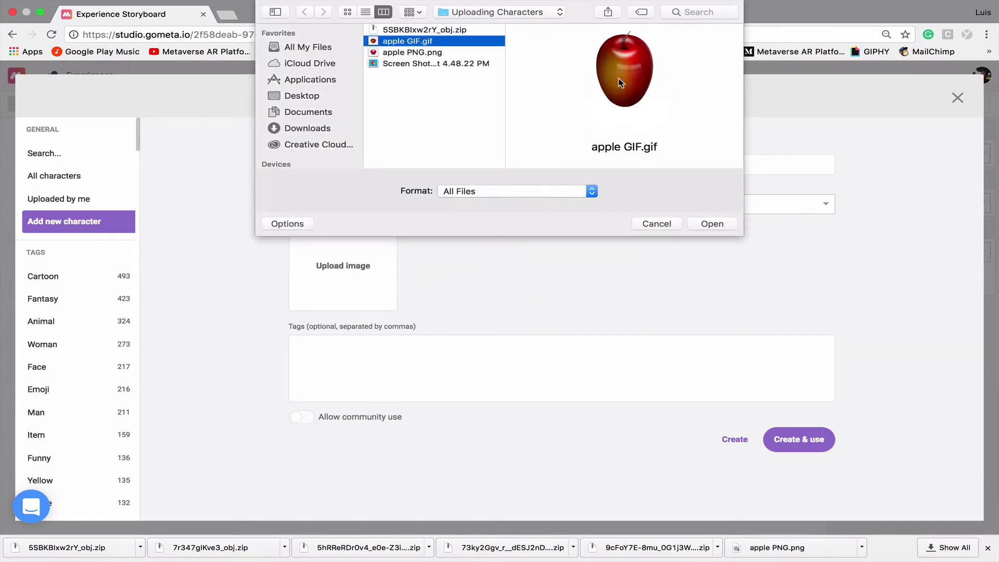
click(712, 224)
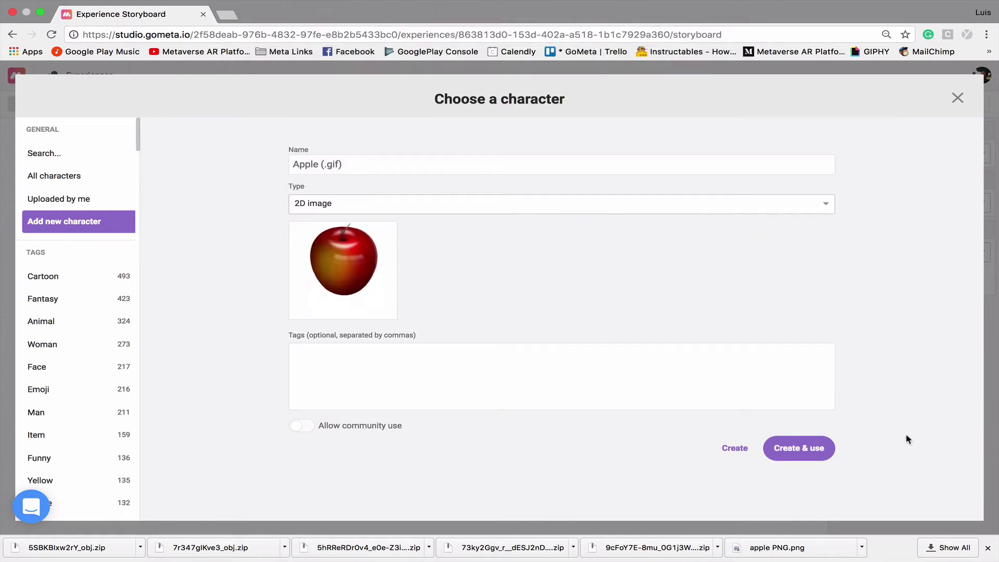
click(812, 448)
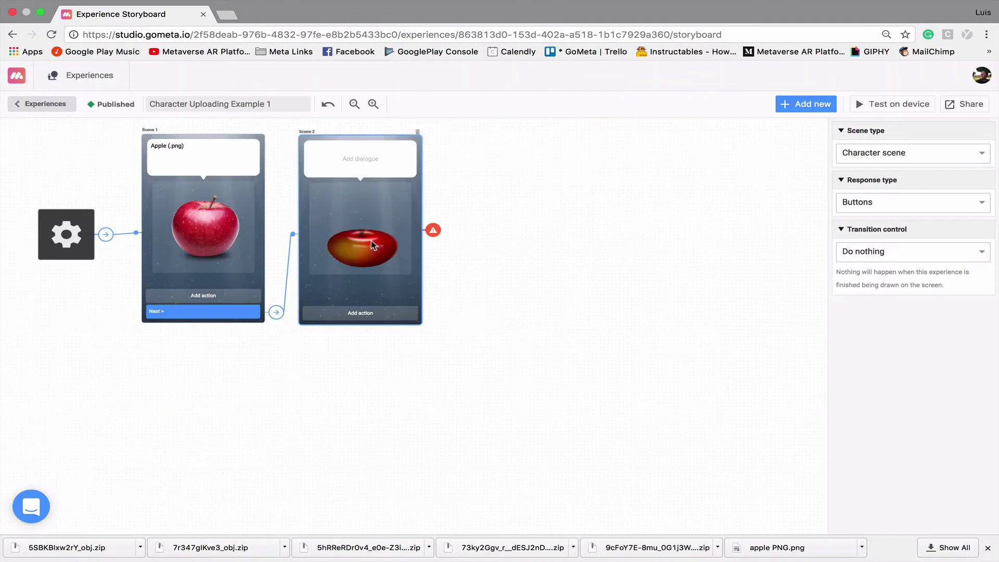
Give Scene 2 the dialogue 'Apple (.gif)' and a 'Next >' response button
click(360, 159)
text(Apple (.gif))
click(384, 312)
text(Next >)
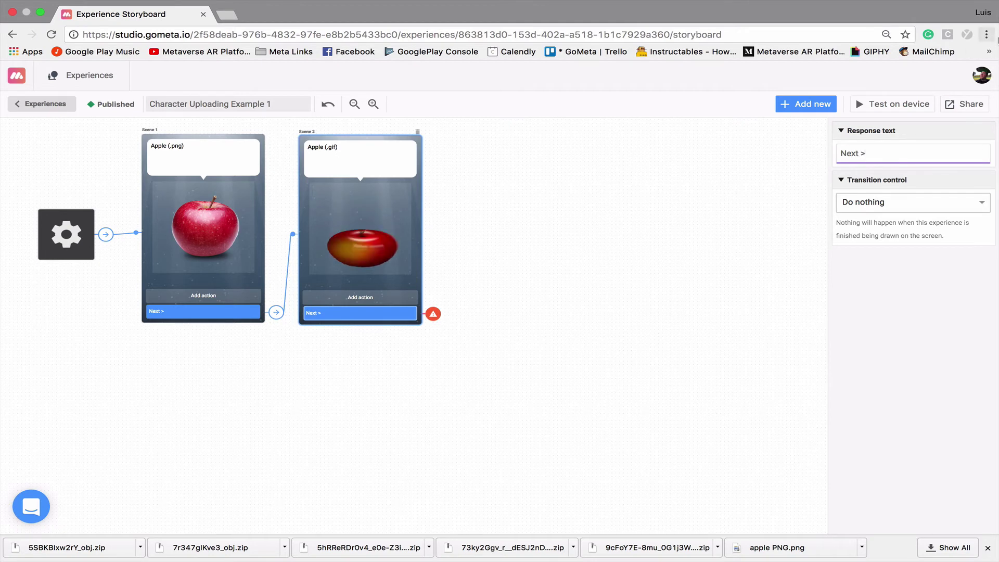
Add character Scene 3 and make Scene 2's 'Next >' button transition to it
click(796, 104)
click(229, 224)
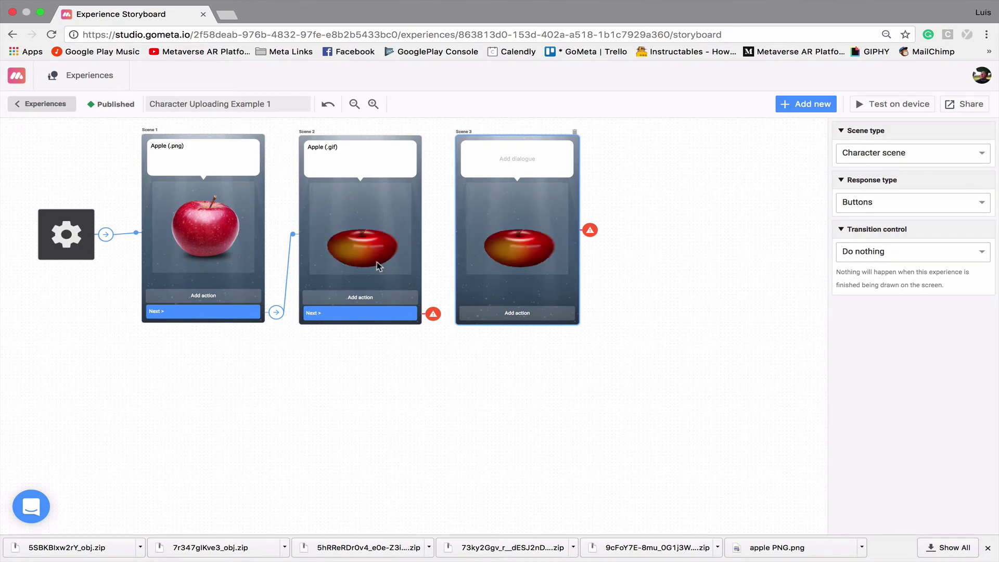
click(364, 312)
click(974, 208)
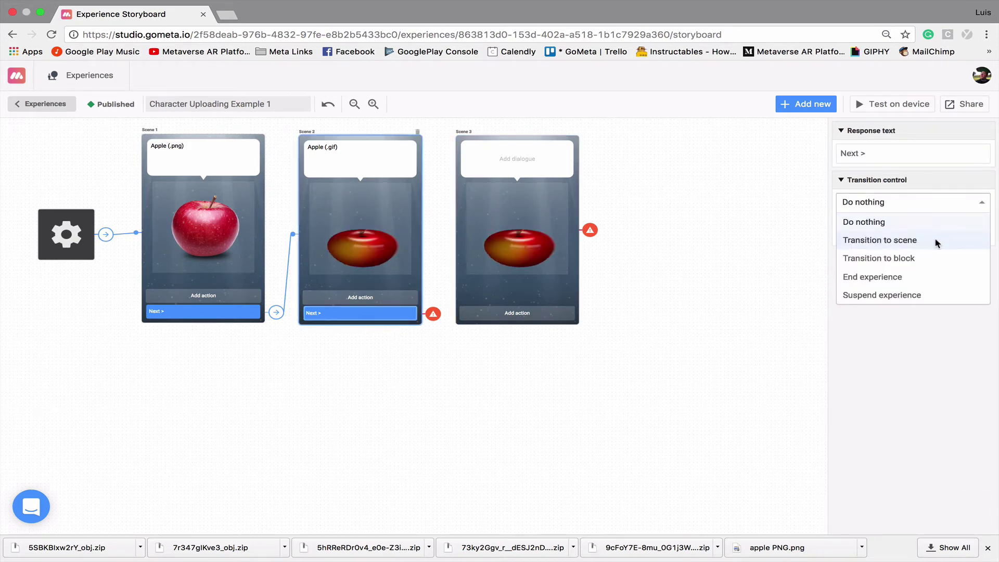
click(884, 240)
click(546, 272)
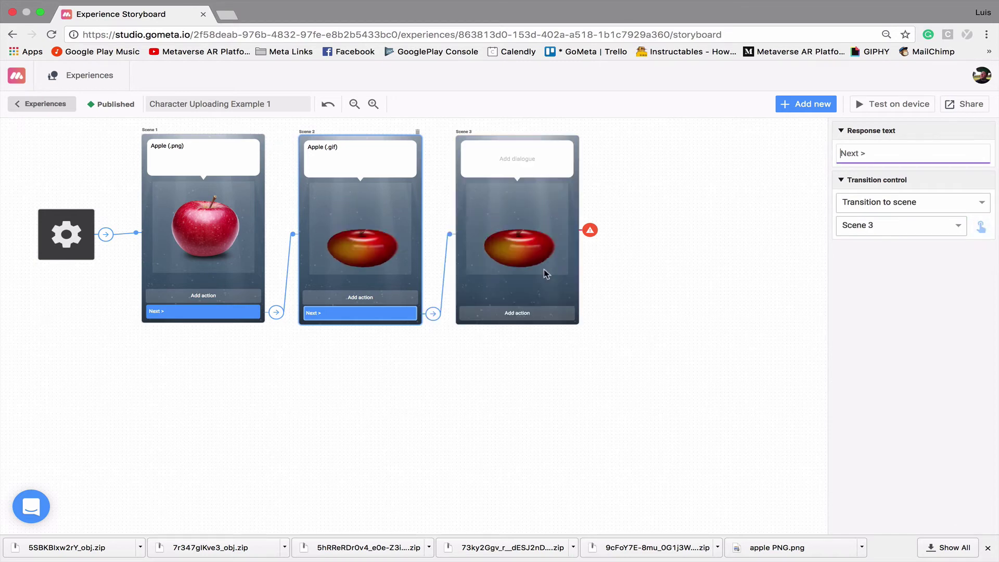
click(530, 208)
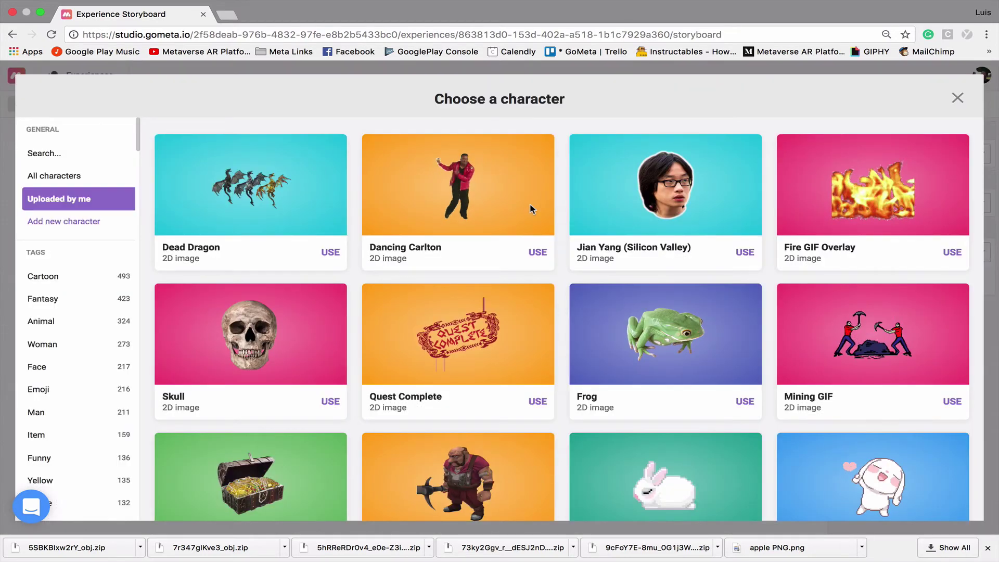
Start a 3D object character and upload 5SBKBlxw2rY_obj.zip as its payload
click(78, 225)
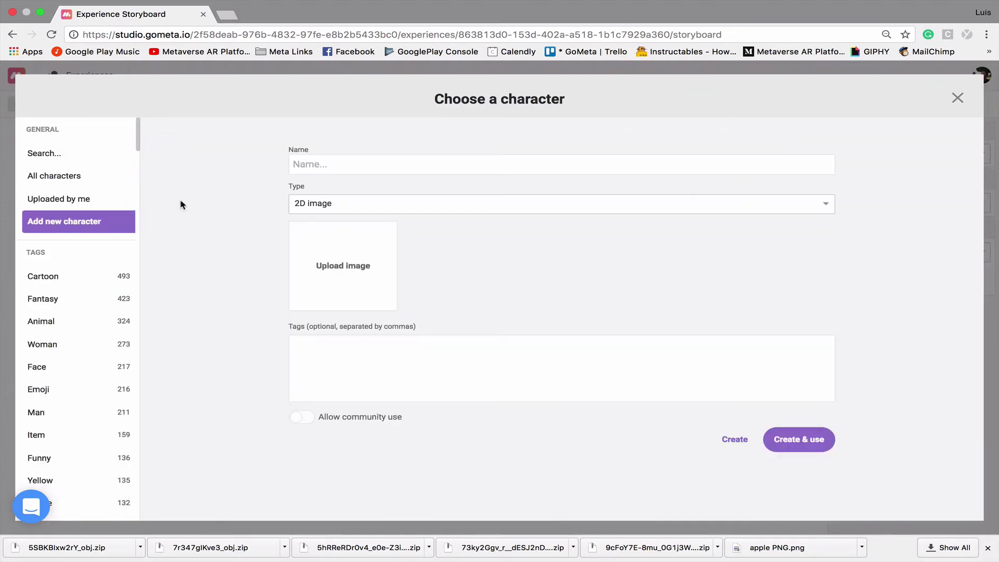
click(404, 202)
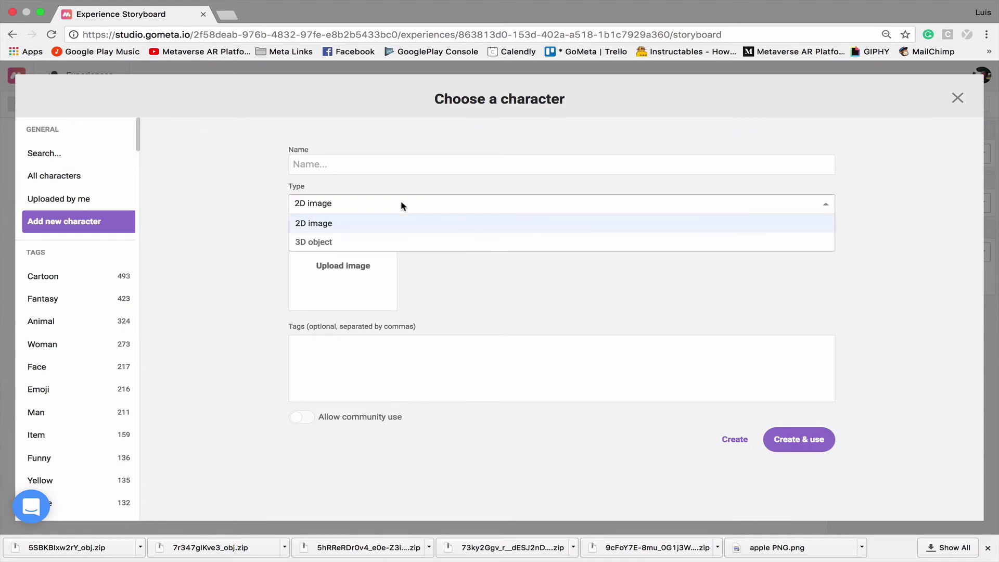
click(332, 243)
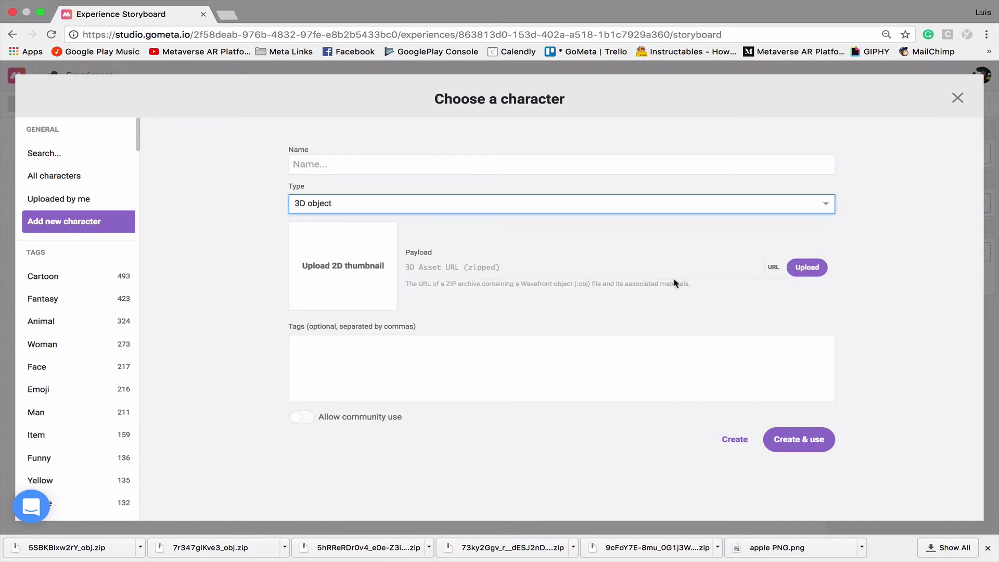
click(333, 165)
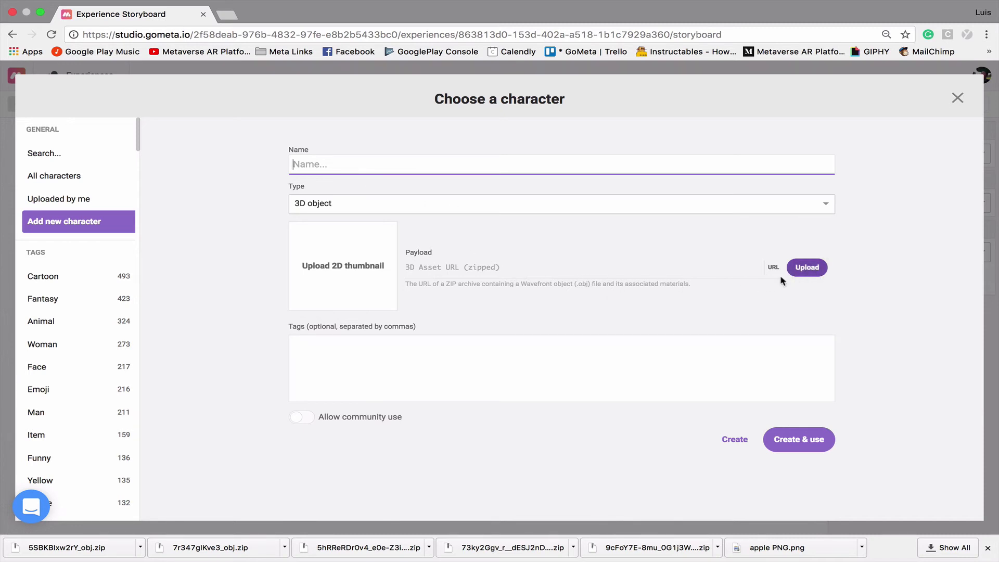
click(805, 268)
click(455, 278)
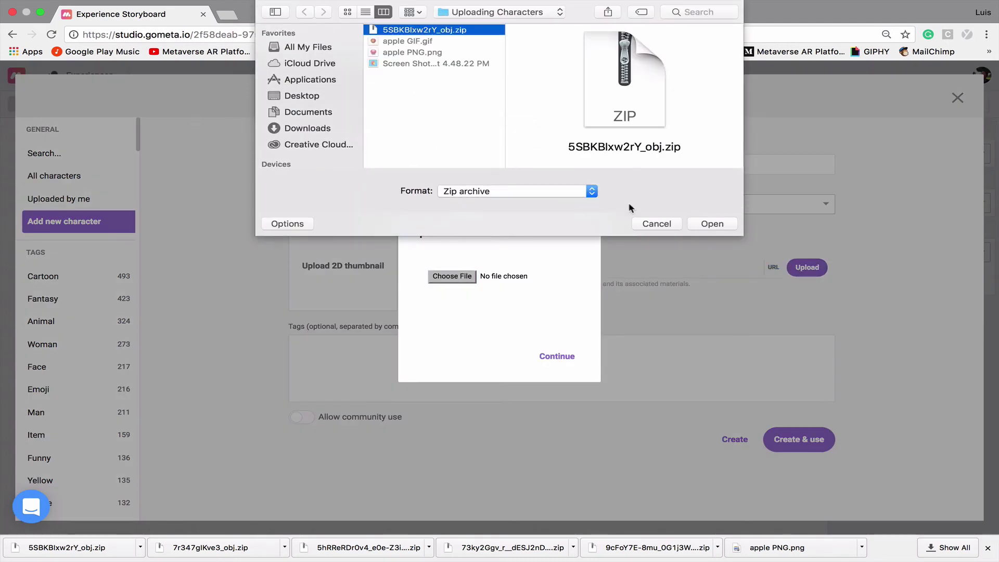
click(722, 225)
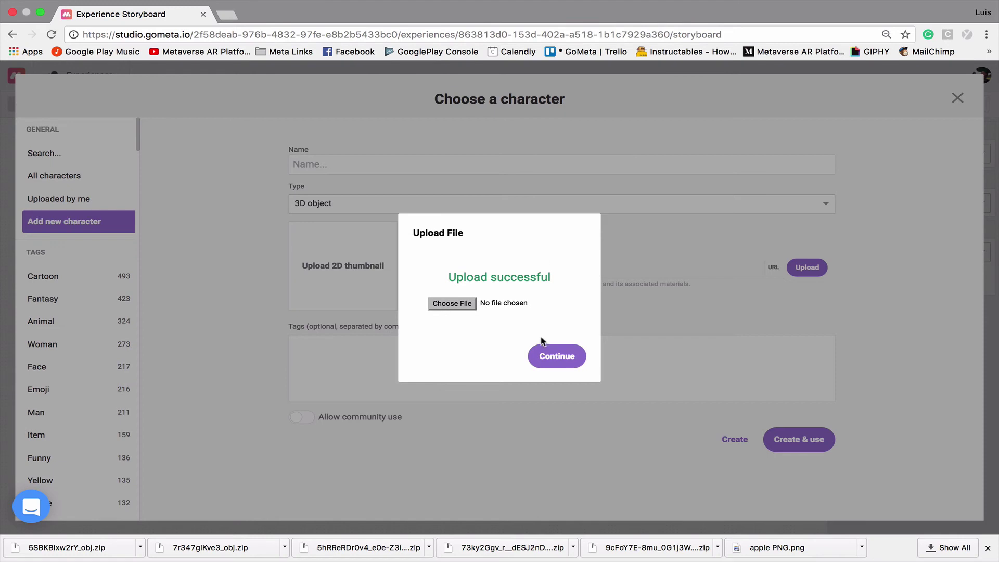
click(559, 347)
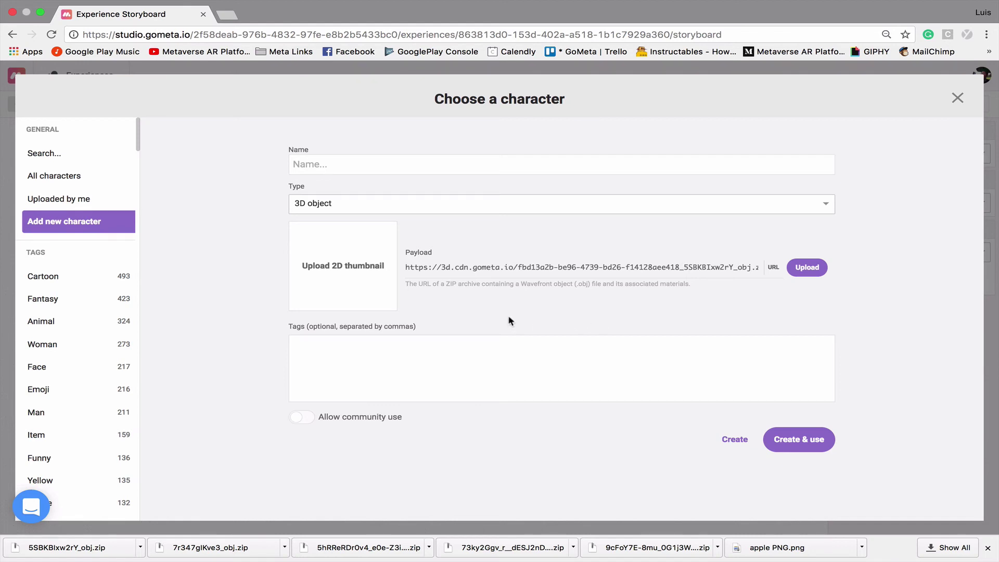
Add the apple screenshot thumbnail, name the character 'Apple (3d .obj)', and use it in Scene 3
click(343, 273)
click(426, 65)
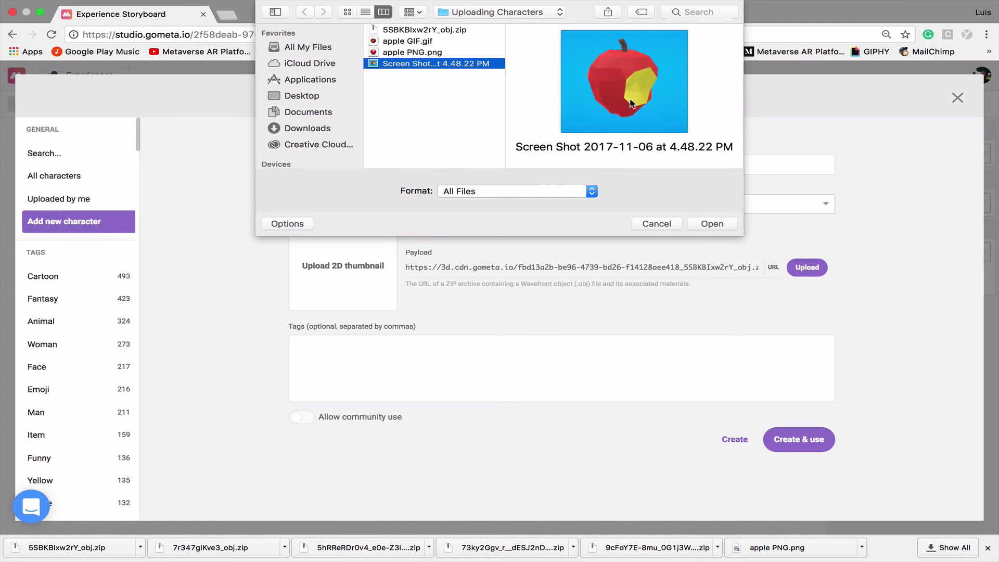
click(708, 225)
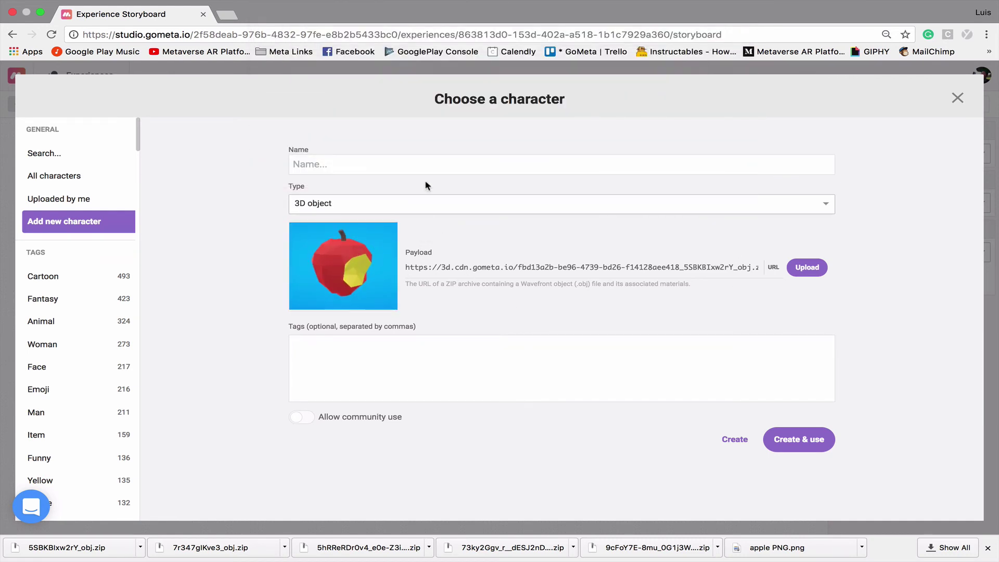
click(424, 167)
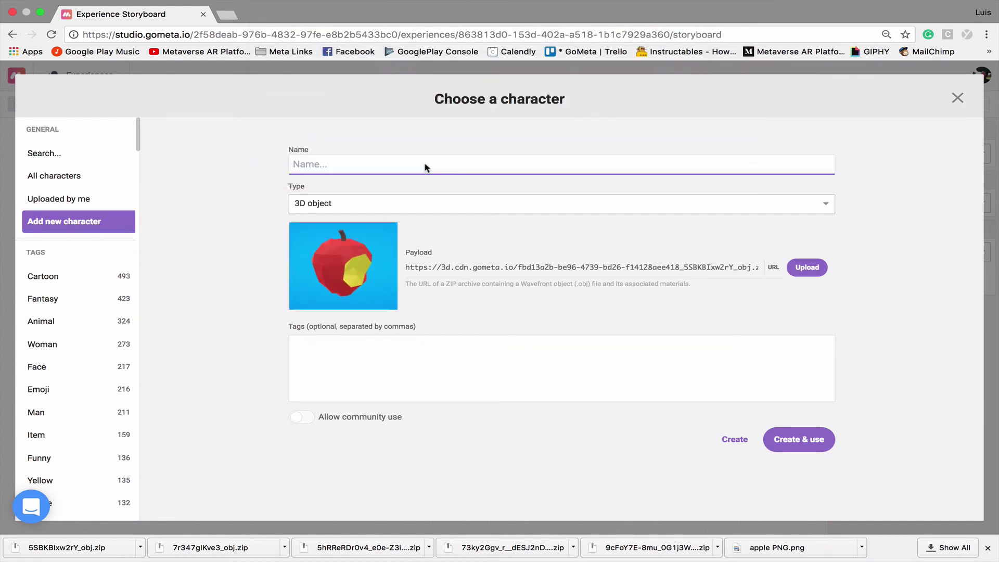
text(Apple (3d .obj)
click(792, 455)
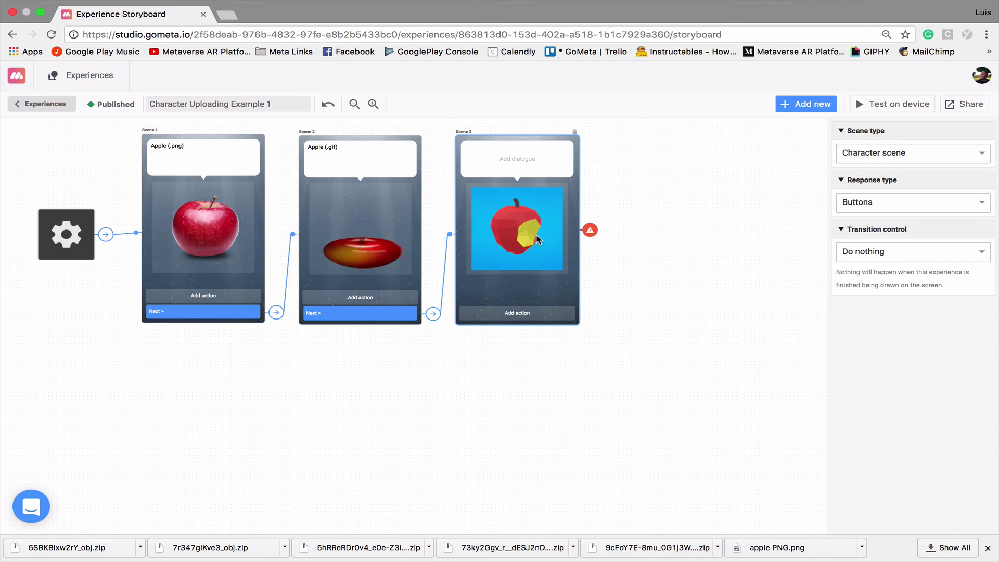
Set Scene 3's dialogue to 'Apple (3d .obj)' and add an 'End >' response that ends the experience
click(518, 158)
text(Apple (3d .obj)
click(542, 313)
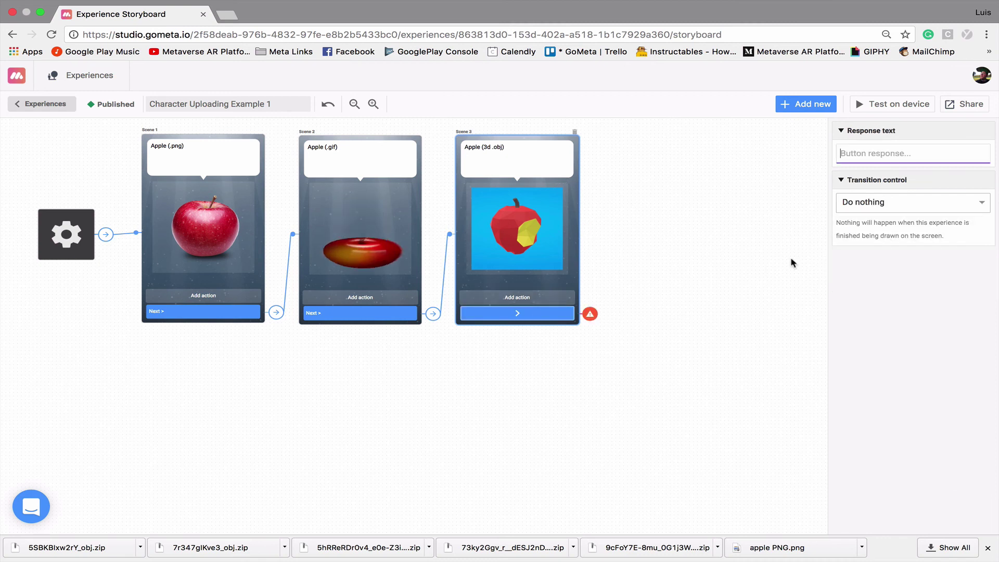
text(End >)
click(857, 205)
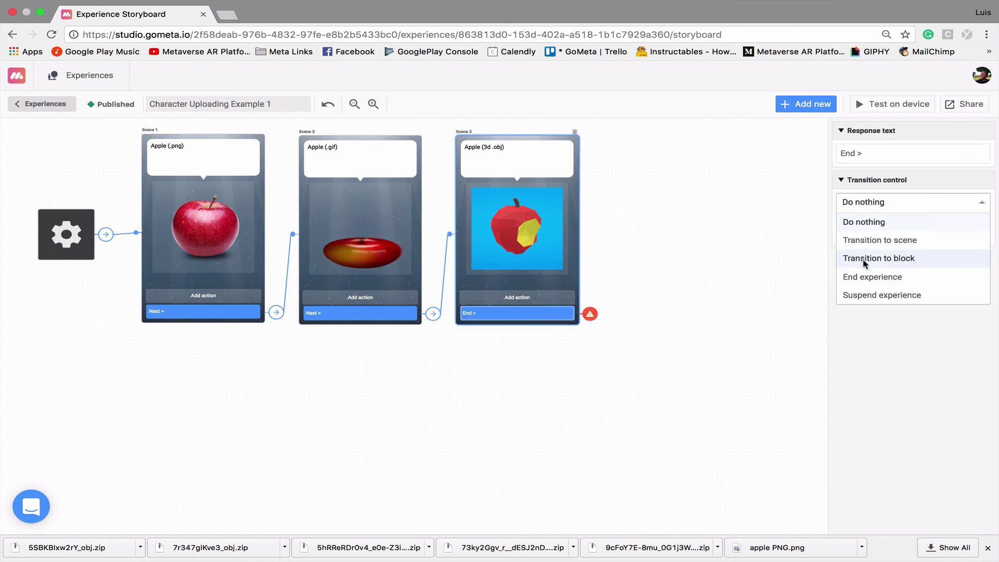
click(868, 277)
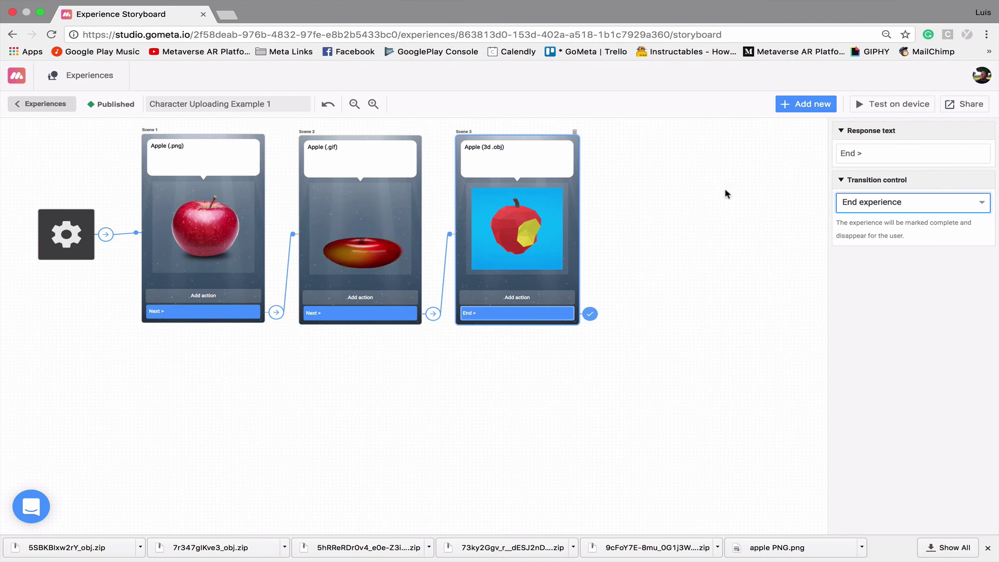
Launch Test on device to display the QR code for Character Uploading Example 1
click(868, 106)
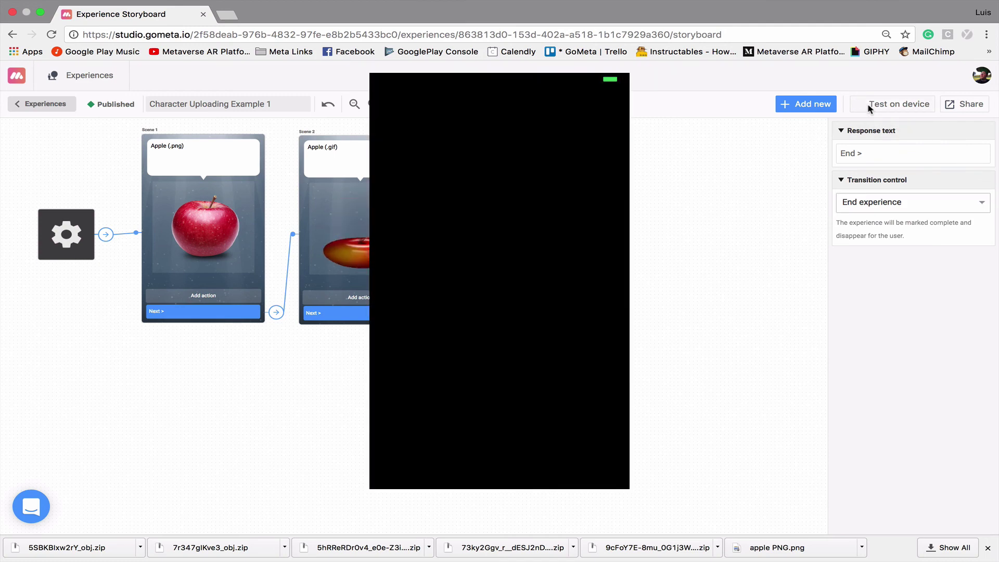